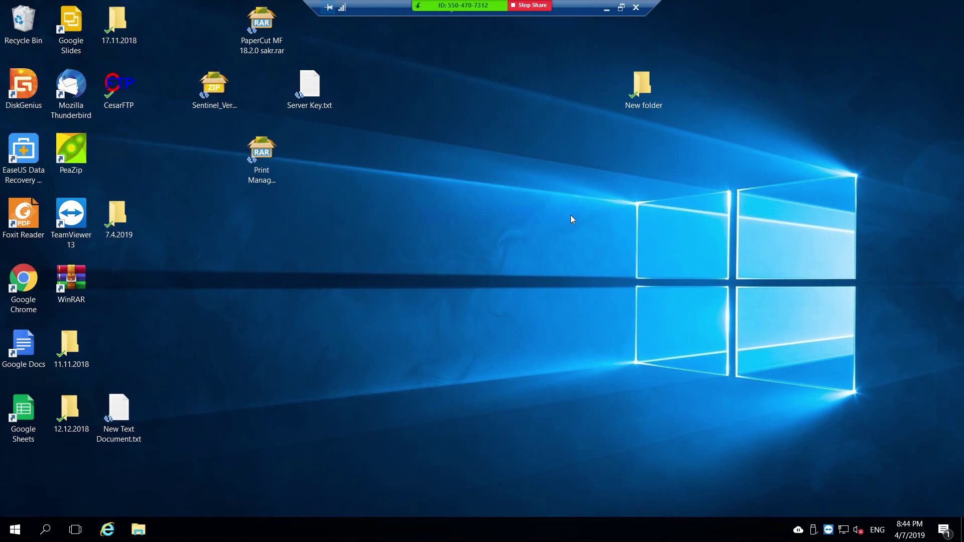
click(214, 86)
click(261, 27)
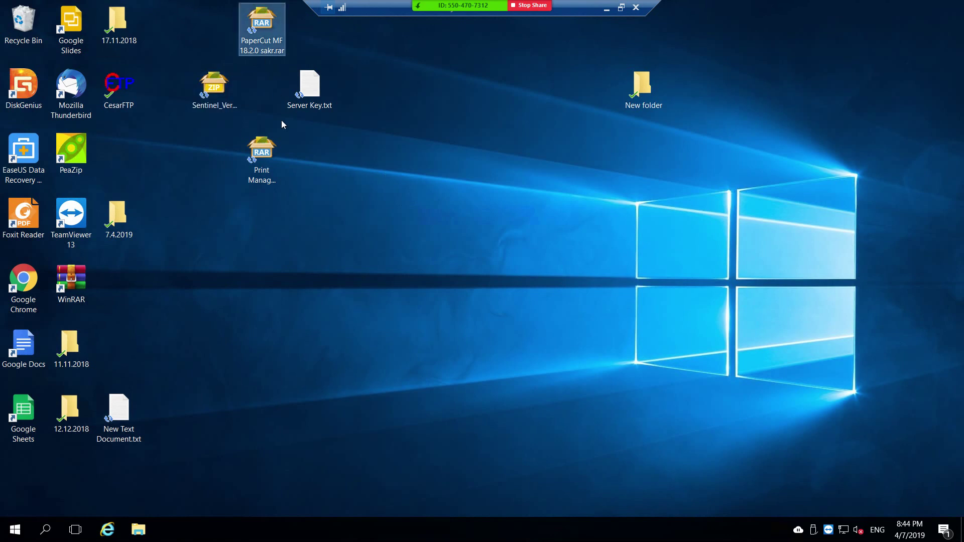
click(273, 161)
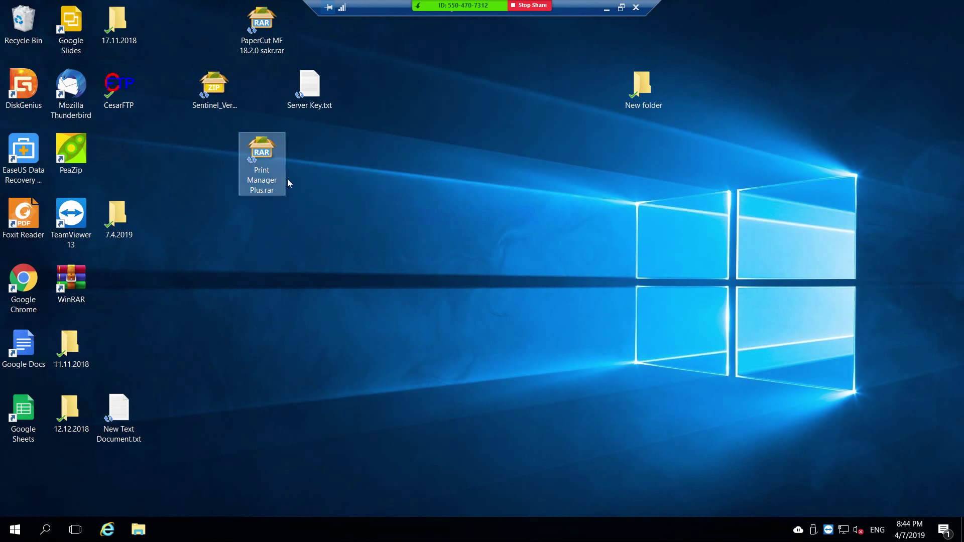
click(274, 171)
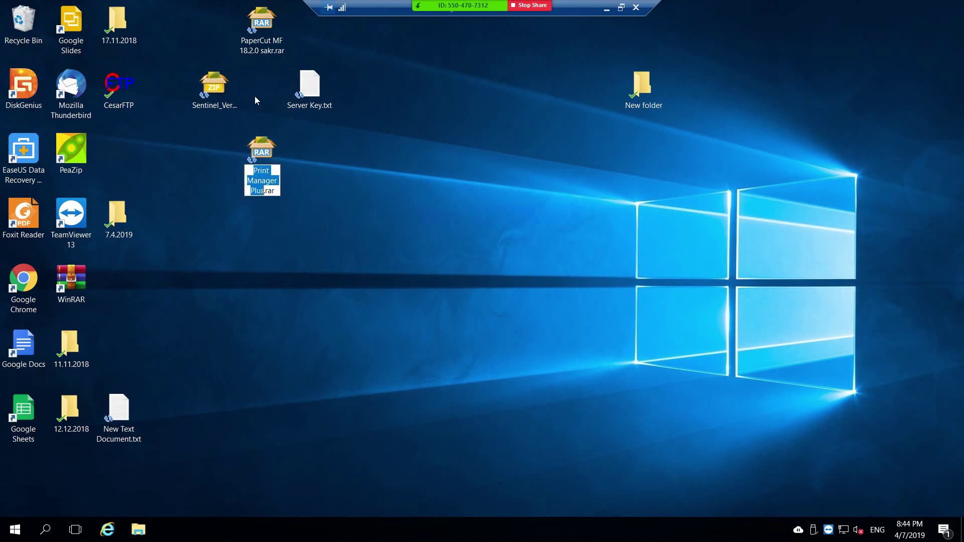
click(269, 158)
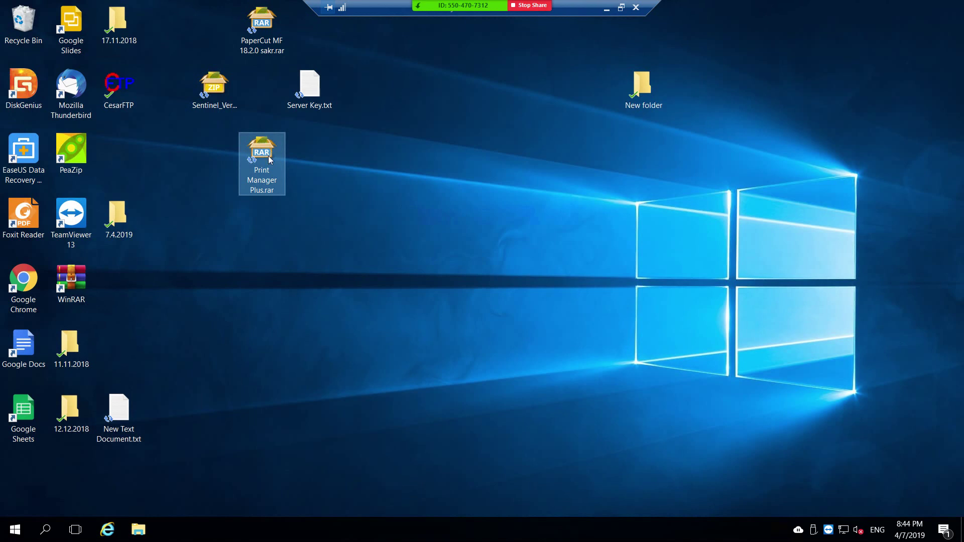
Step: Extract the Print Manager Plus.rar archive on the desktop into a Print Manager Plus folder
right_click(269, 158)
mouse_move(204, 272)
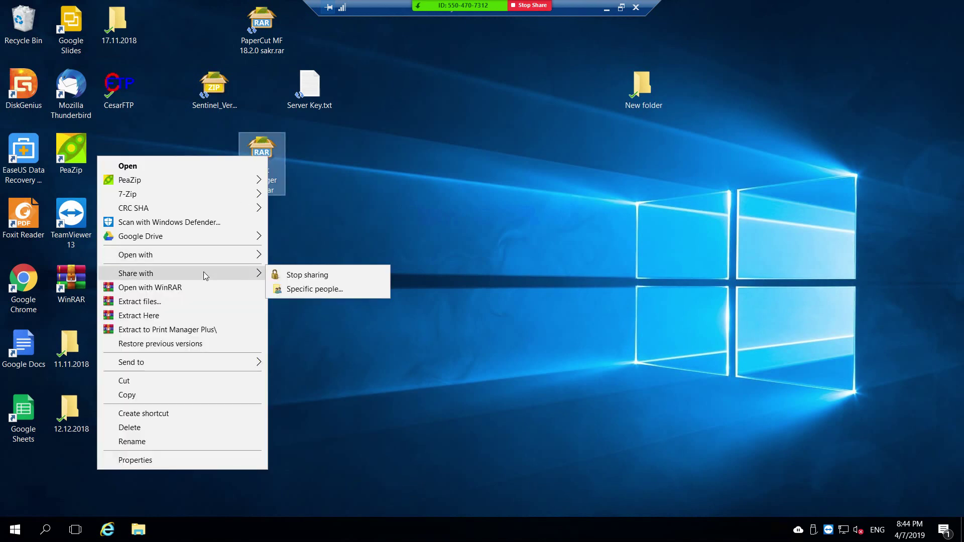
click(187, 303)
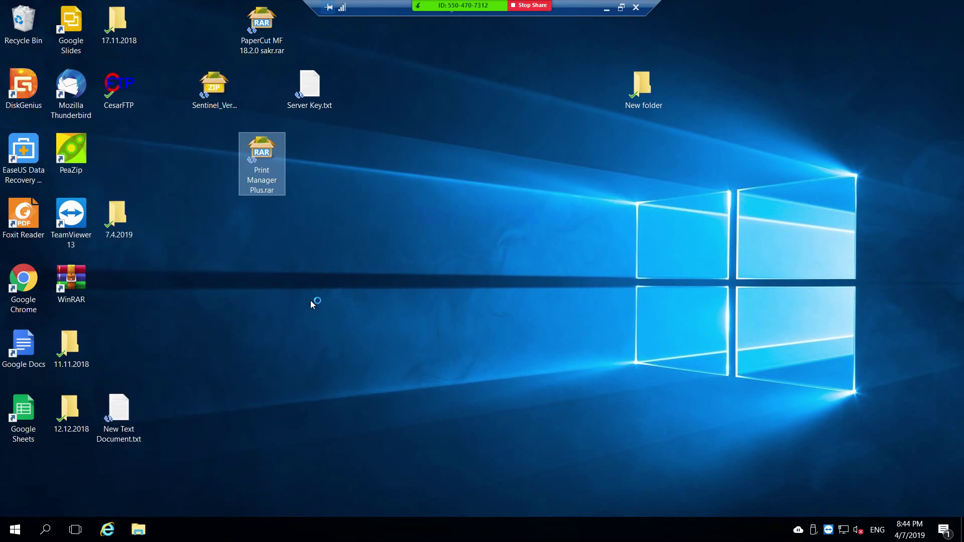
click(523, 392)
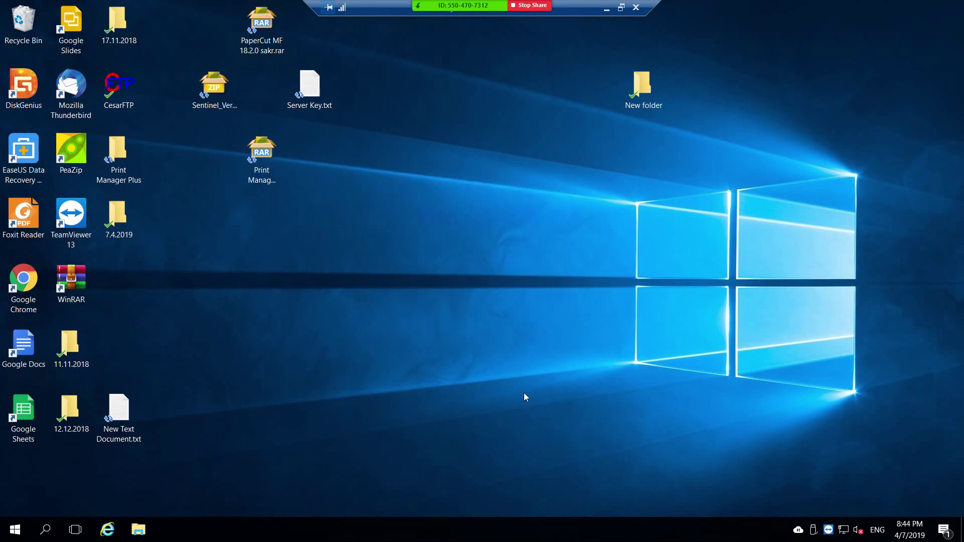
Step: Run setup.exe from the inner folder of the extracted Print Manager Plus folder and proceed past the installer's welcome page
click(120, 161)
double_click(120, 161)
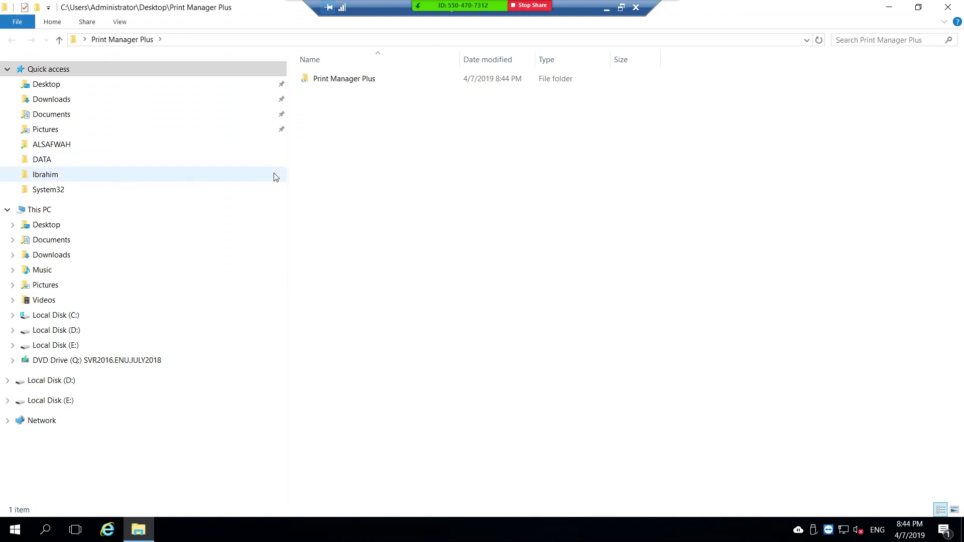
double_click(350, 84)
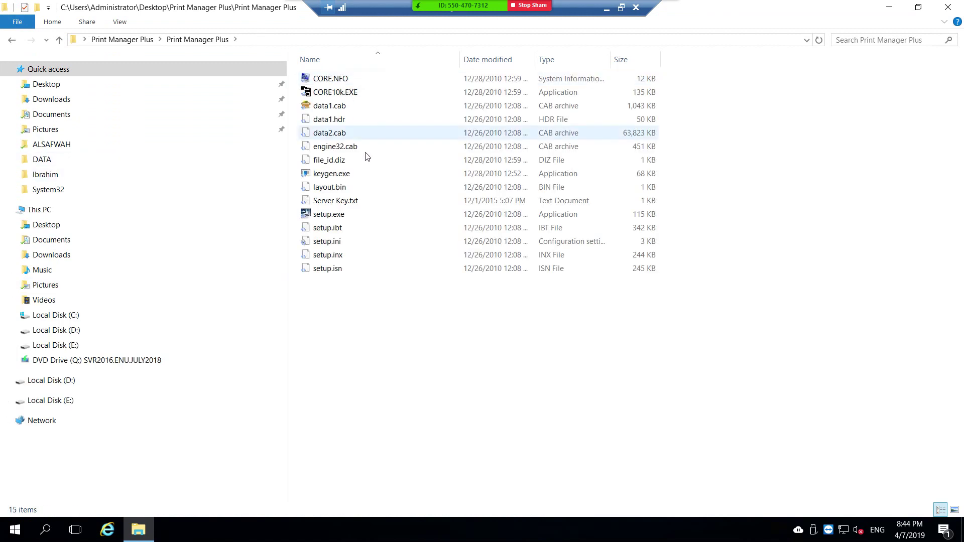
double_click(336, 218)
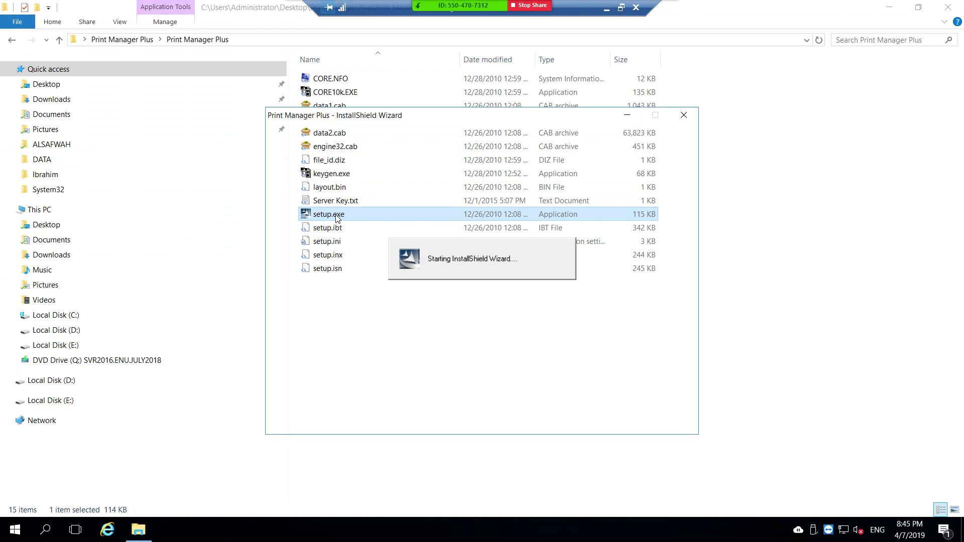
click(886, 6)
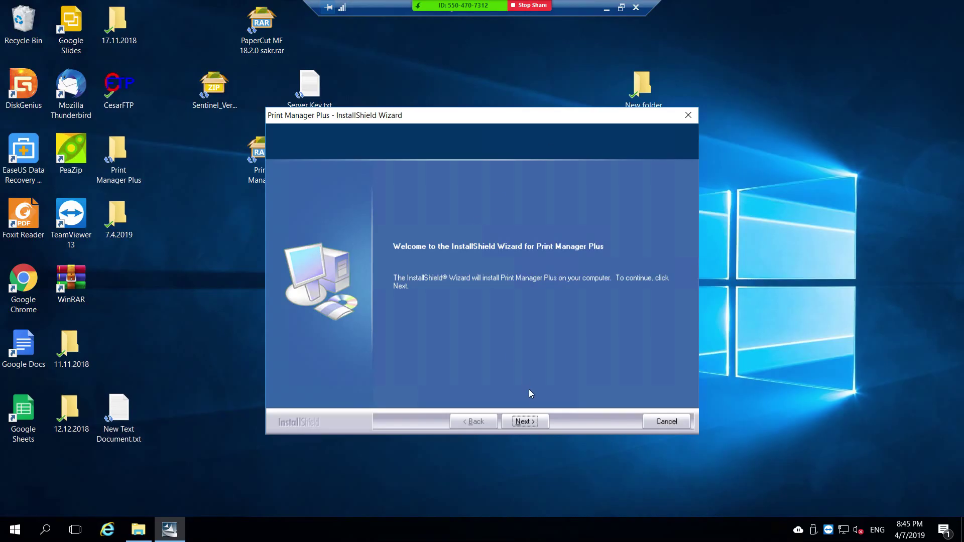
click(522, 424)
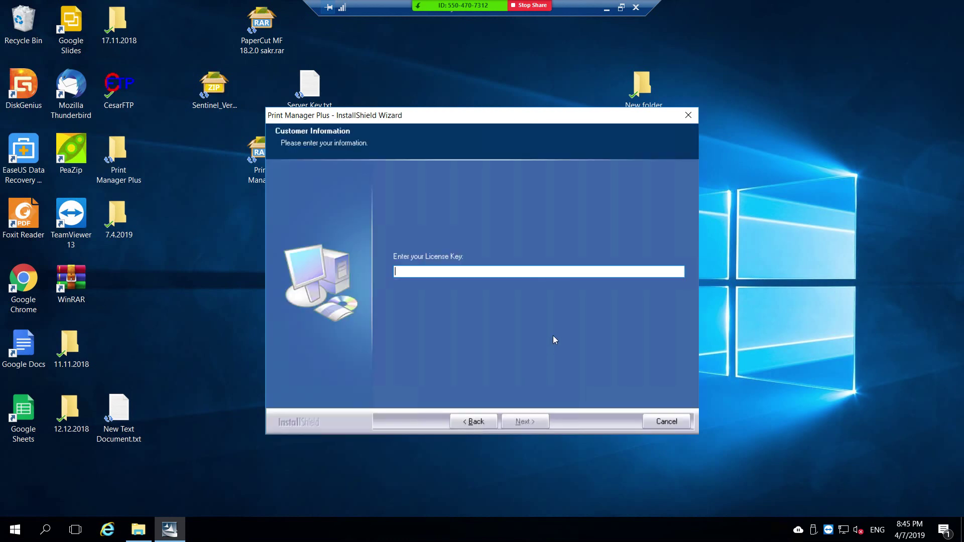
Step: Copy the serial from Server Key.txt on the desktop and submit it as the license key in the installer
double_click(310, 84)
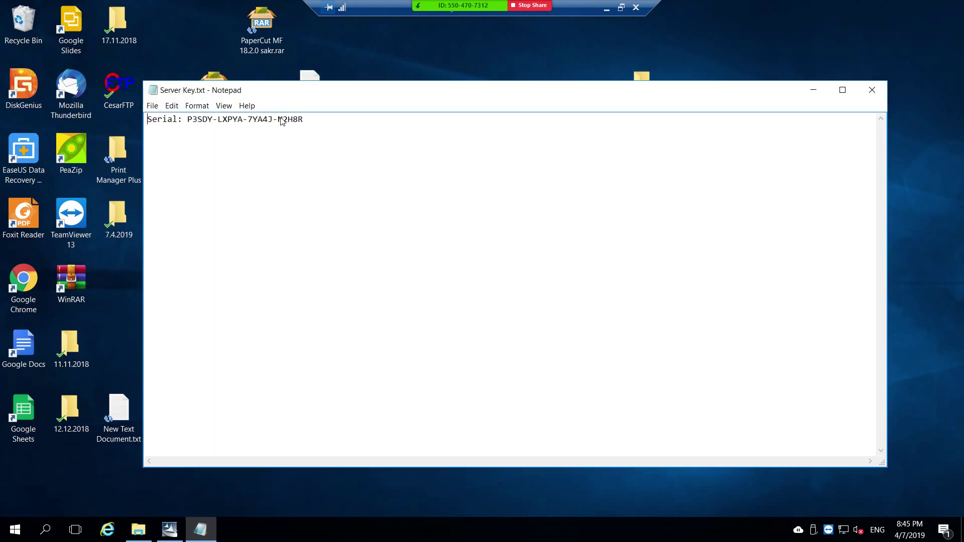
drag(303, 119, 189, 122)
key(ctrl+c)
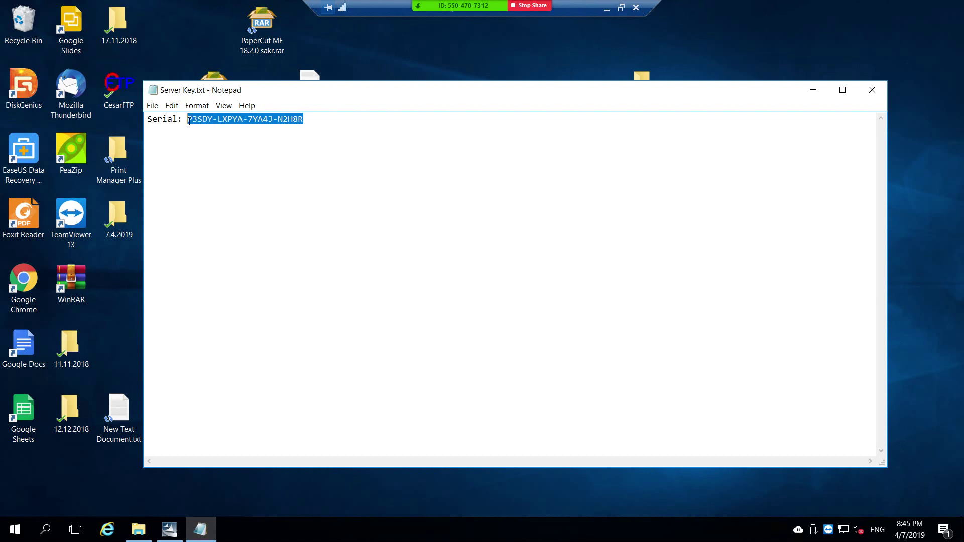
click(871, 90)
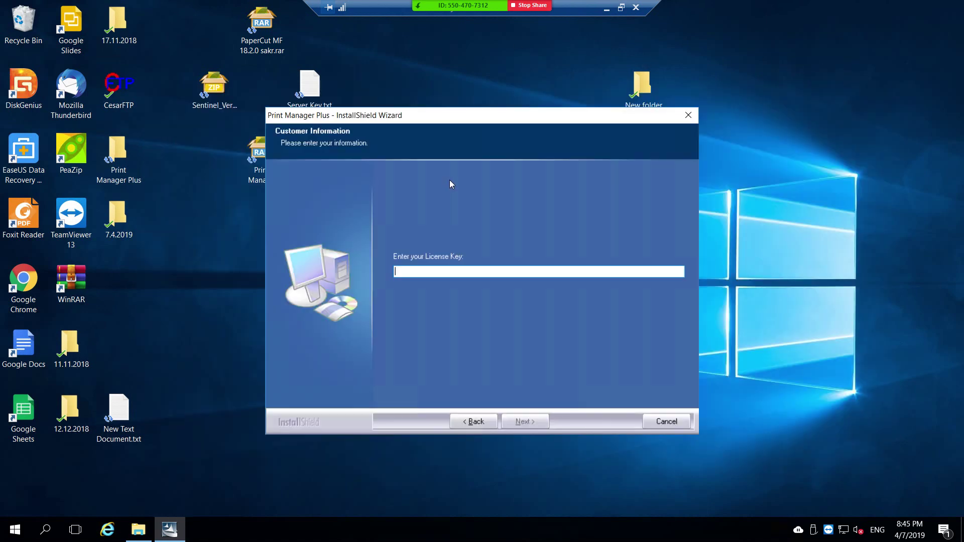
key(ctrl+v)
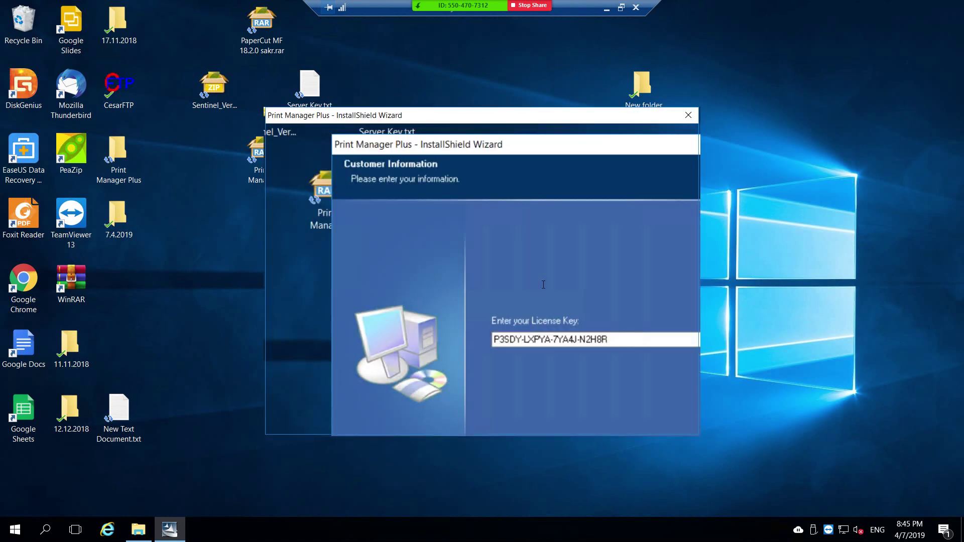
key(Return)
Step: Accept the license agreement and complete the installation with the default destination folder and the Full Setup feature
click(453, 367)
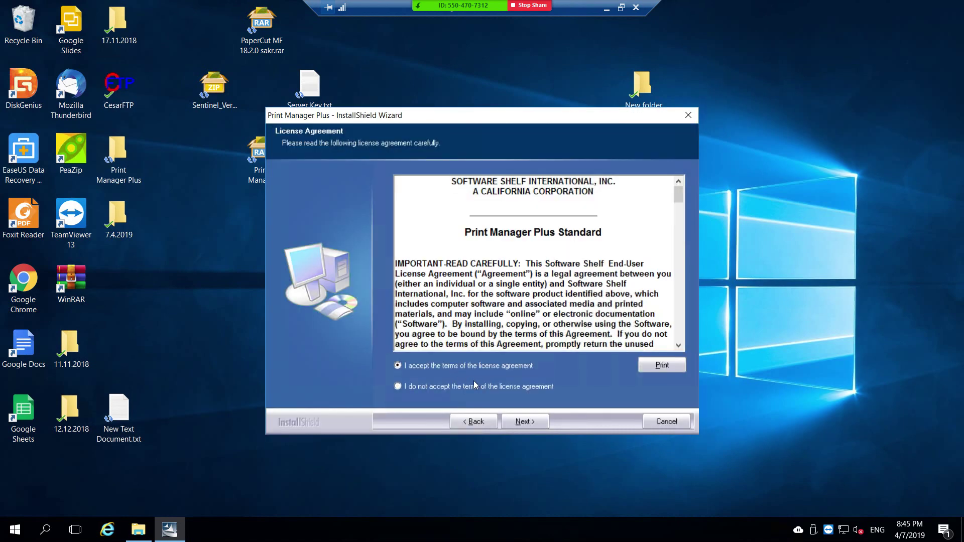
click(521, 424)
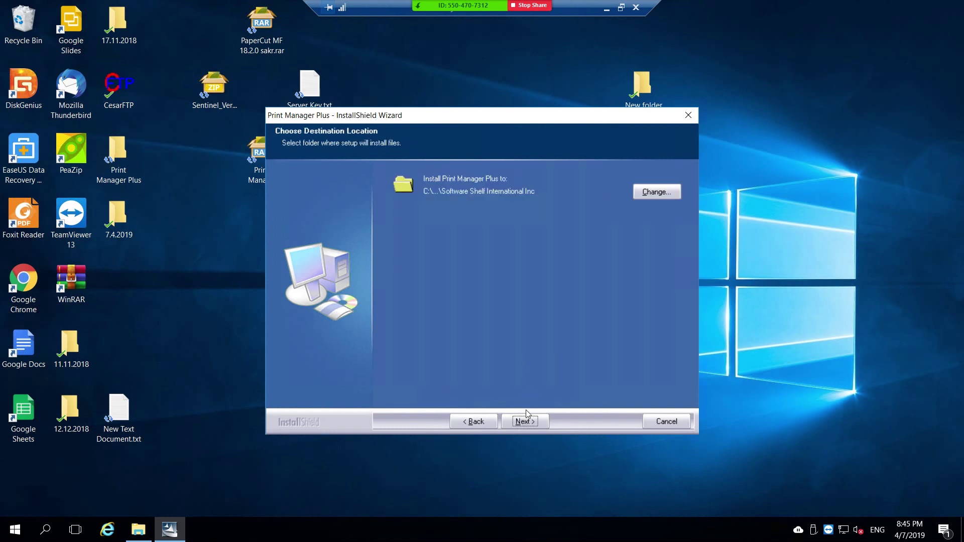
click(528, 424)
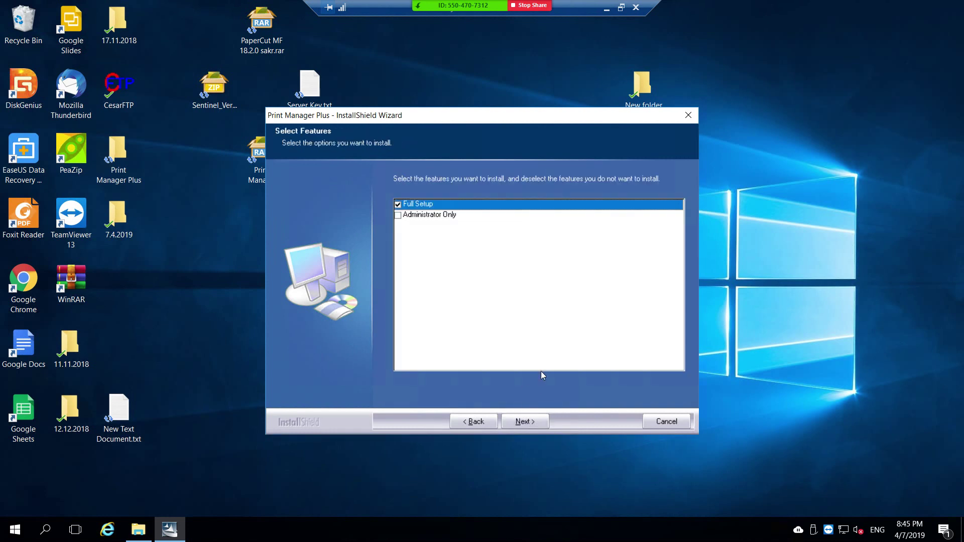
click(517, 423)
click(521, 420)
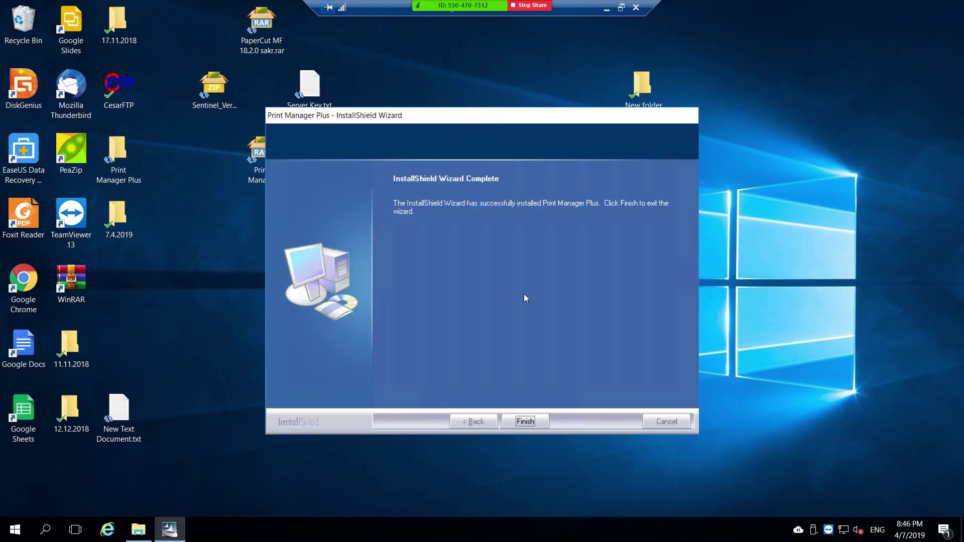
click(527, 420)
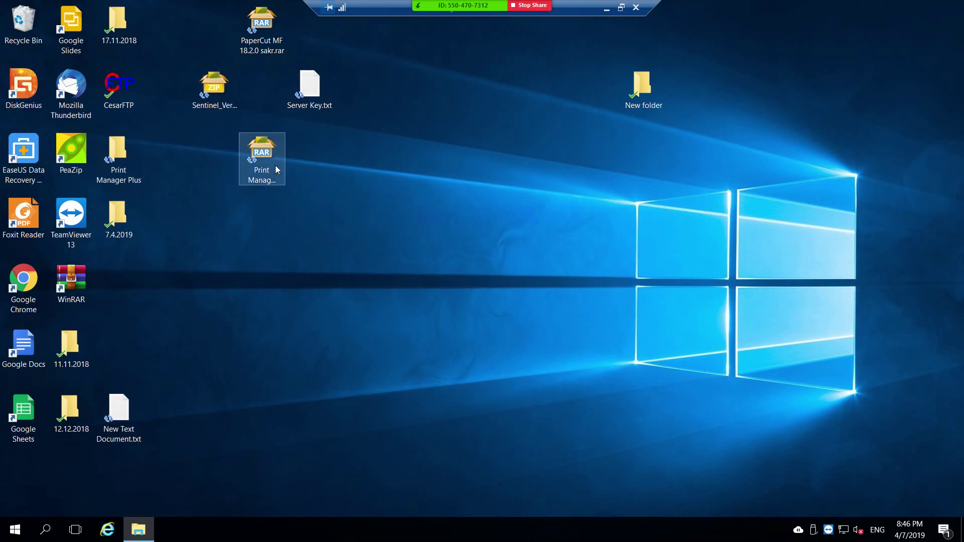
Step: Switch to the local computer's desktop, locate the PMP_En_EUIT.msi installer there, and return to the remote server session
click(606, 7)
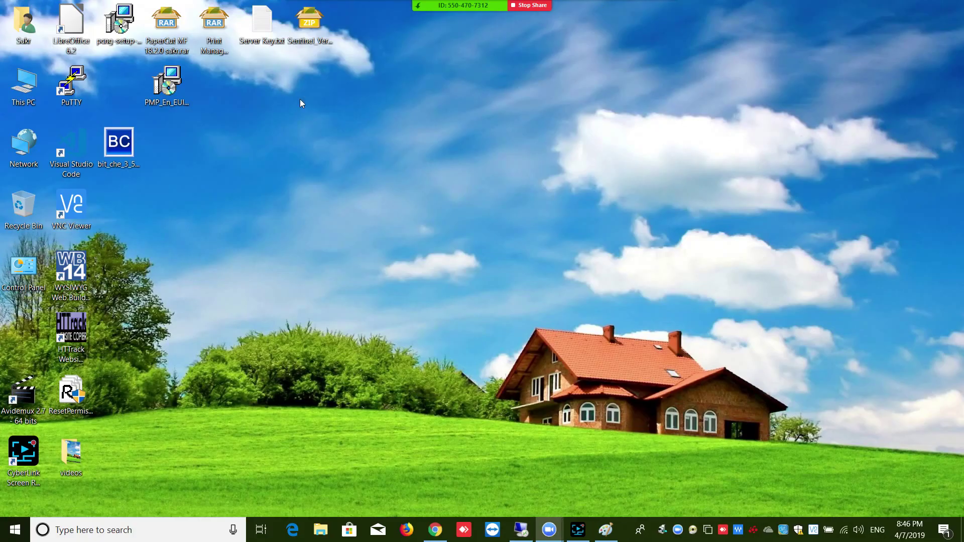
click(119, 23)
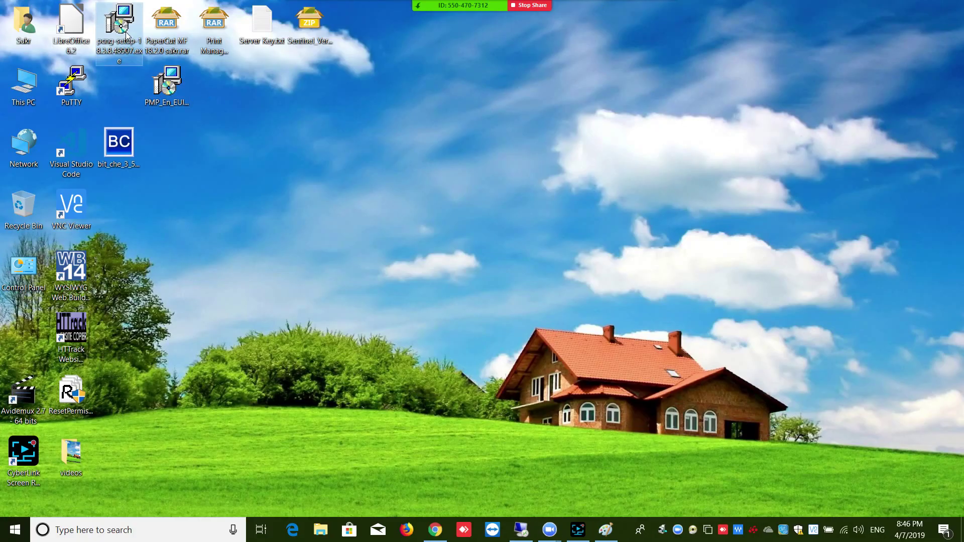
click(166, 85)
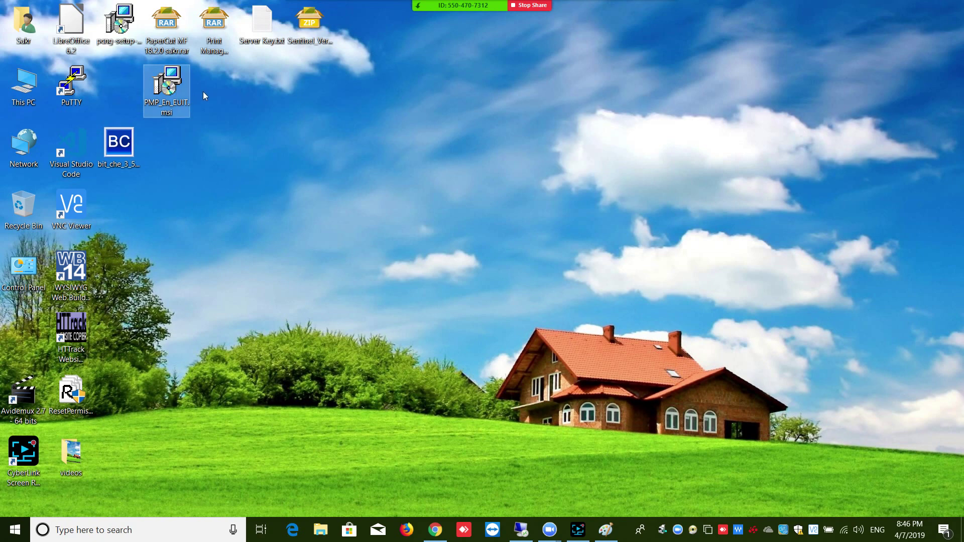
mouse_move(176, 96)
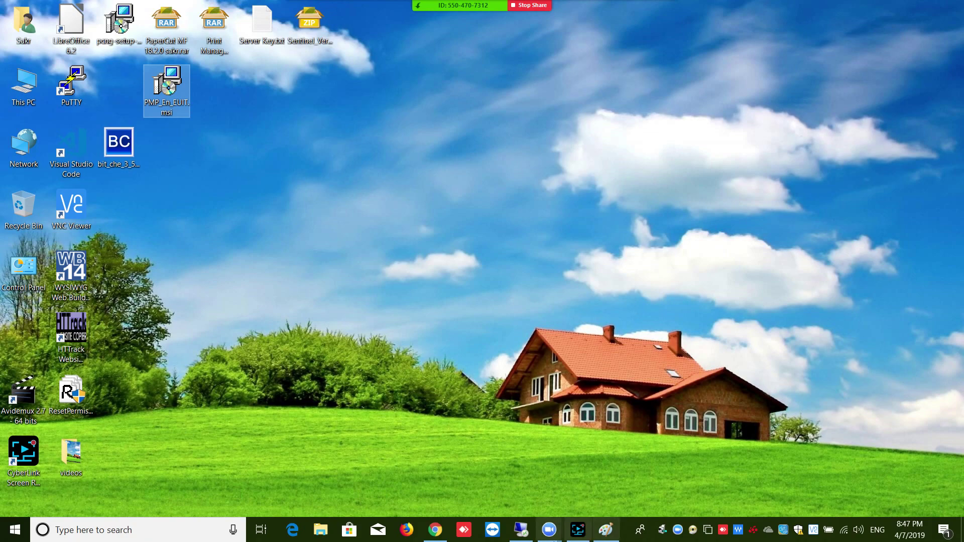
click(520, 526)
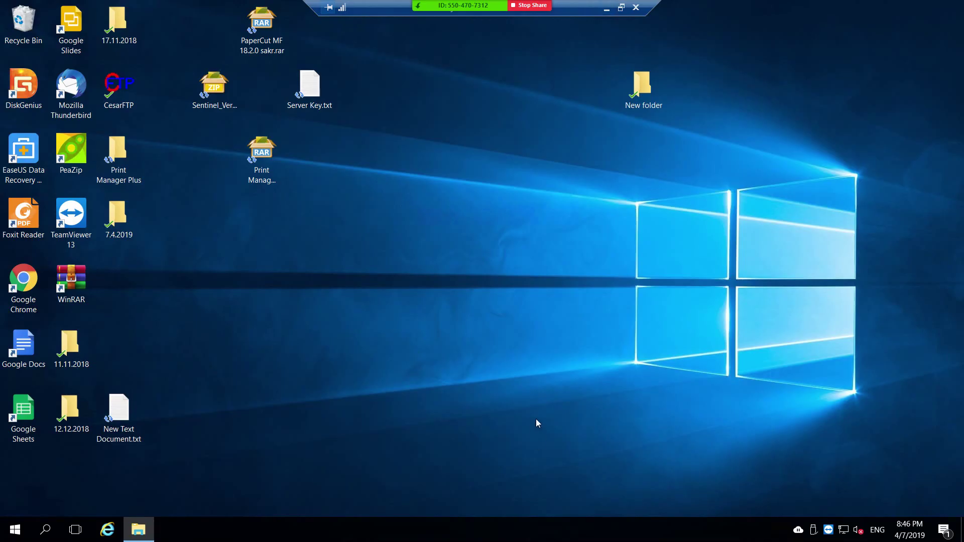
Step: Search the server's programs for "print" and launch Print Manager Plus Administrator
click(10, 528)
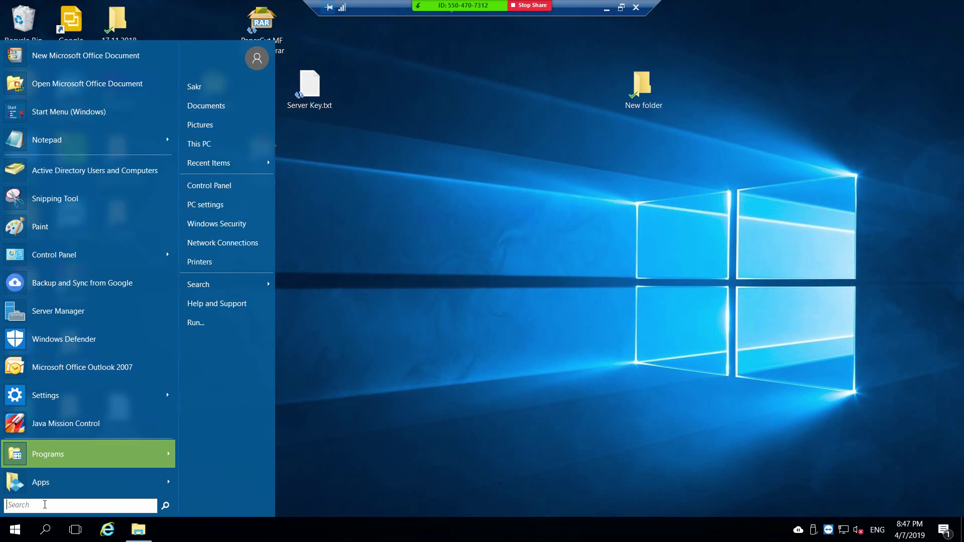
text(pri)
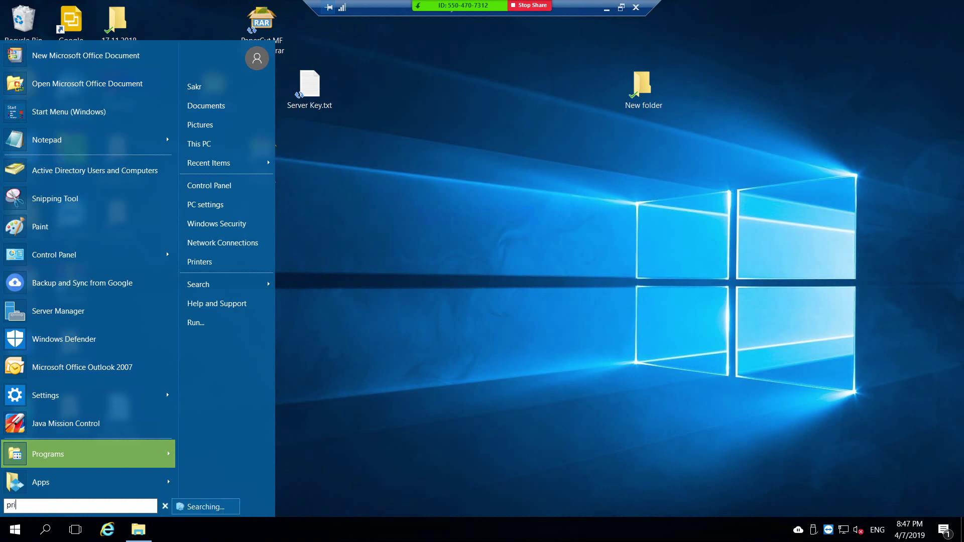
text(nt)
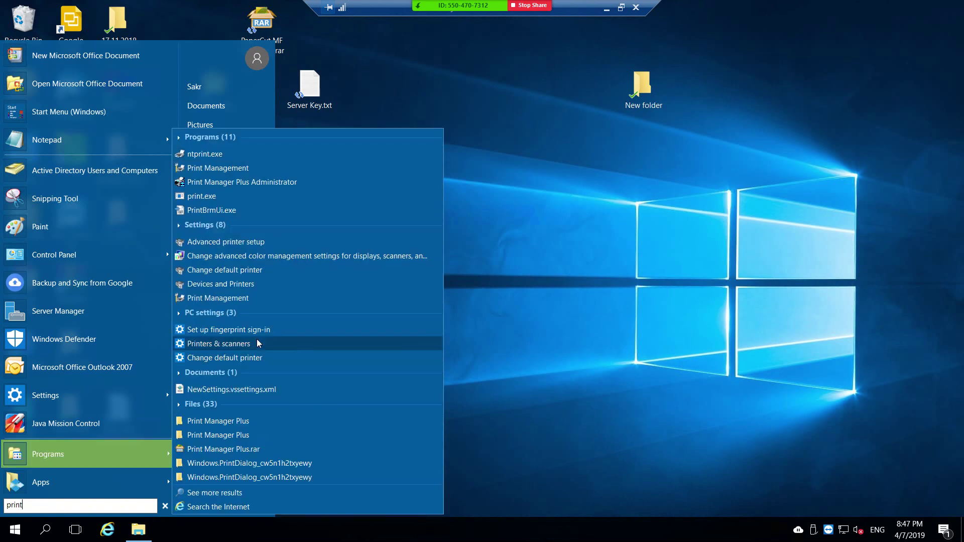
click(239, 183)
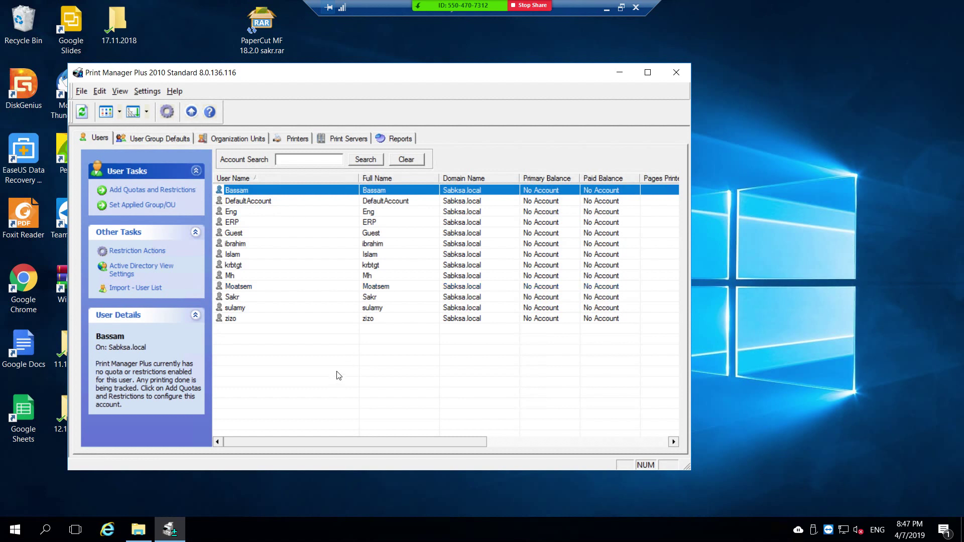
Step: Review the domain users, user group defaults, organization units and printers in Print Manager Plus
drag(275, 392, 249, 317)
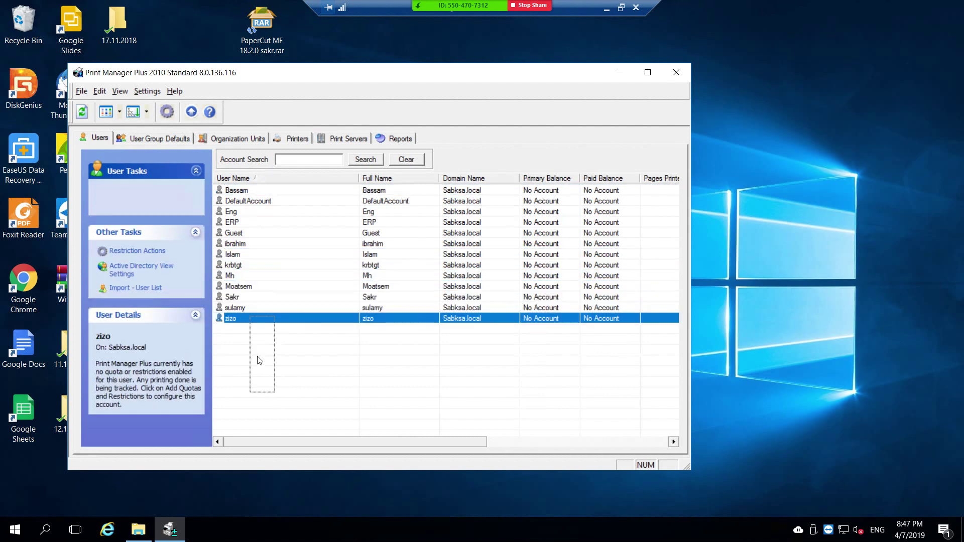
drag(259, 360, 260, 367)
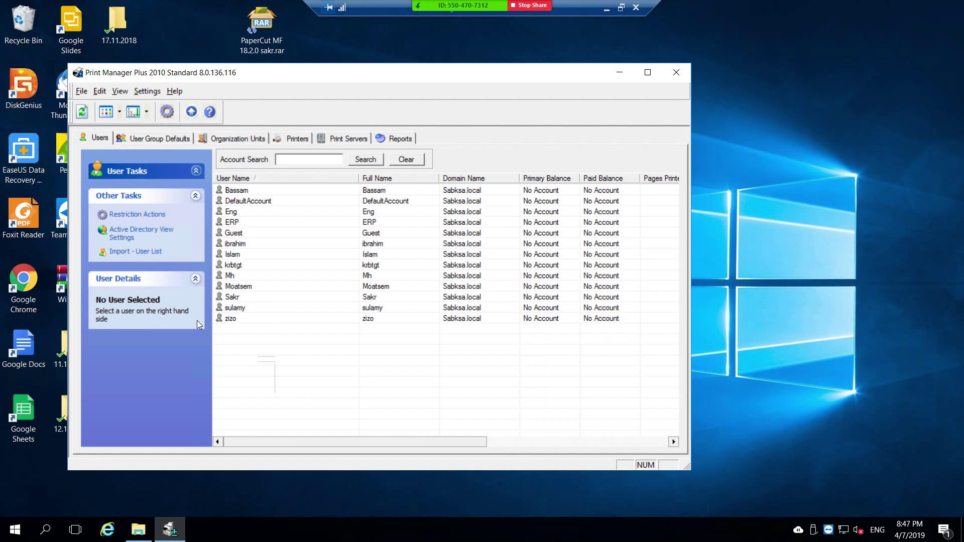
click(129, 142)
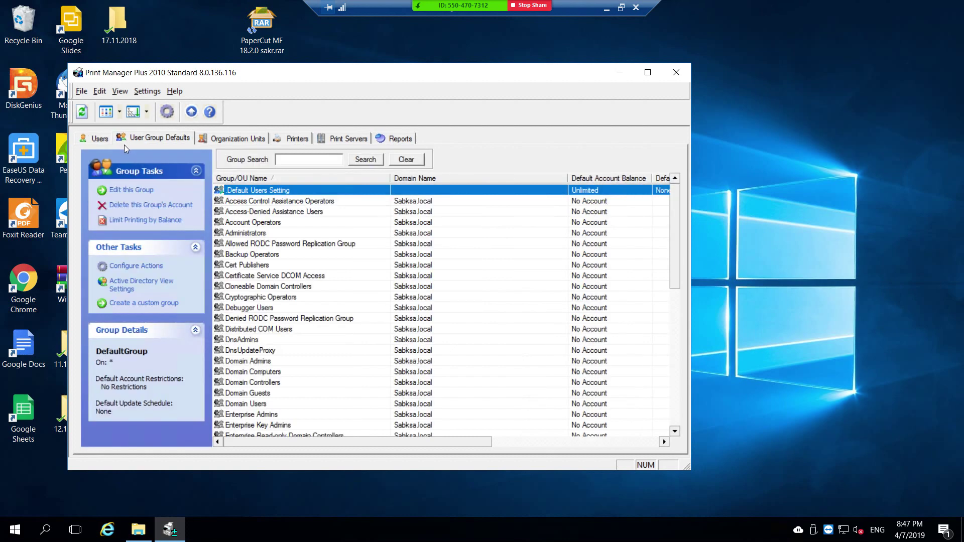
click(220, 139)
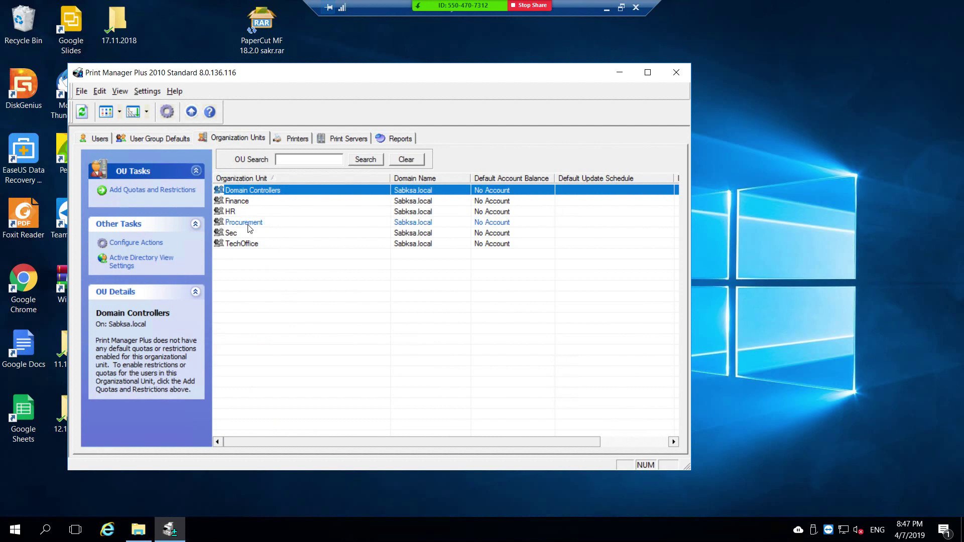
click(292, 143)
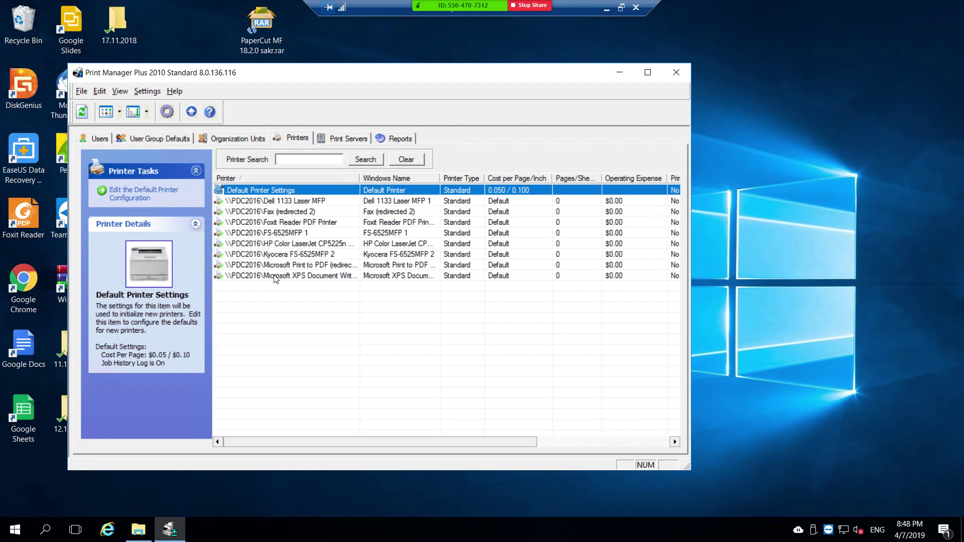
Step: Review the \\PDC2016 print server and its available service actions, and view the available user reports
click(350, 140)
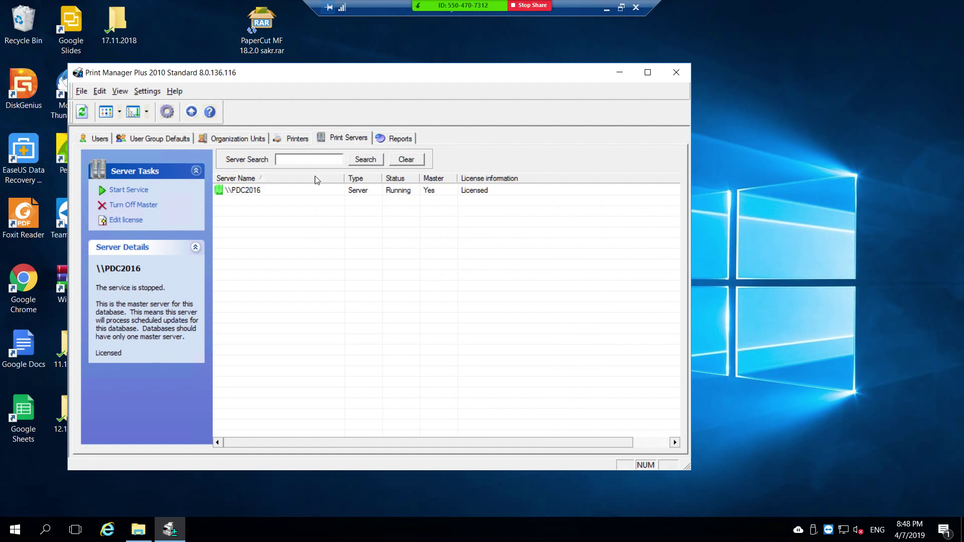
click(280, 195)
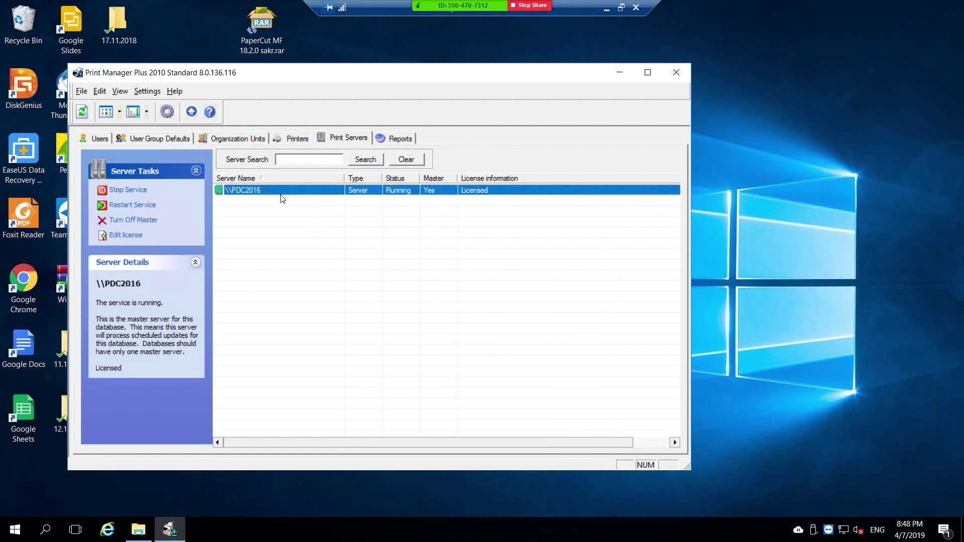
right_click(407, 191)
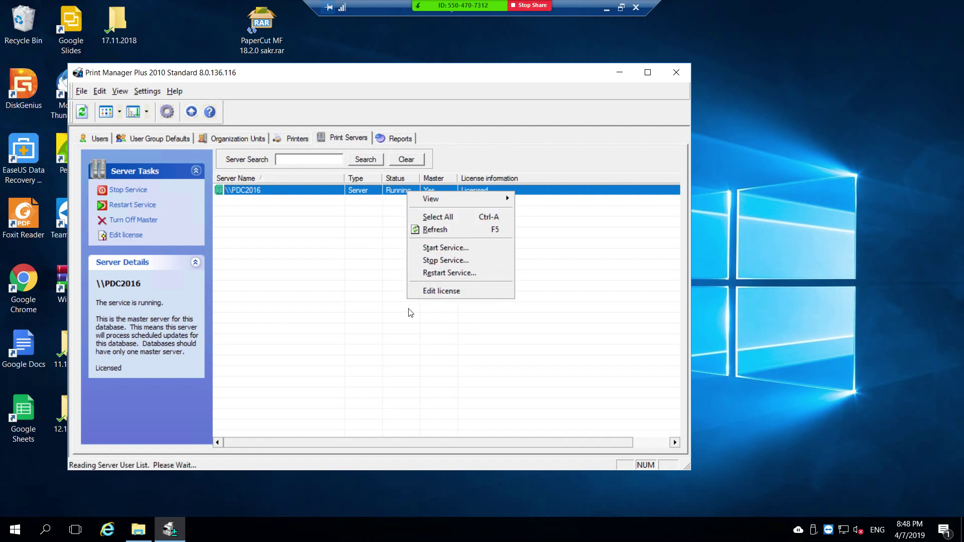
click(338, 296)
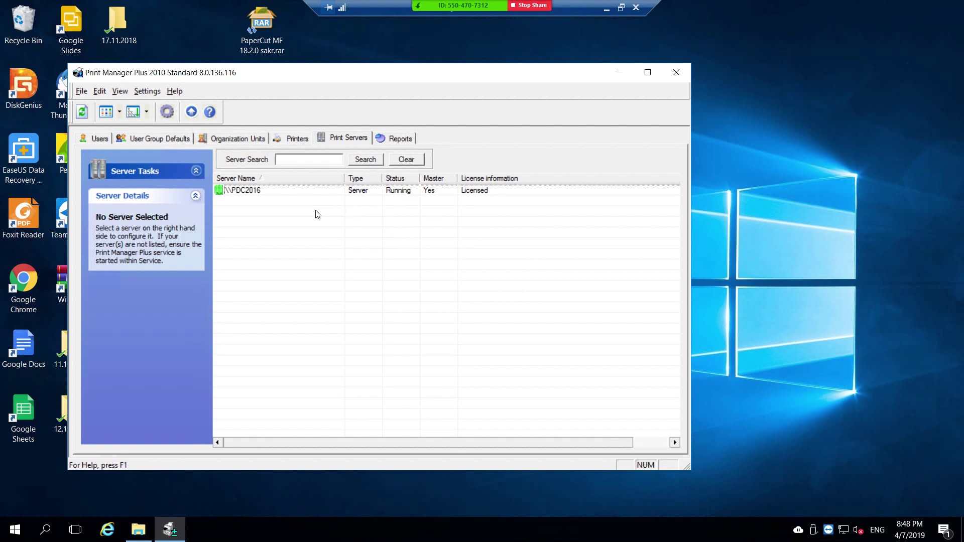
click(390, 140)
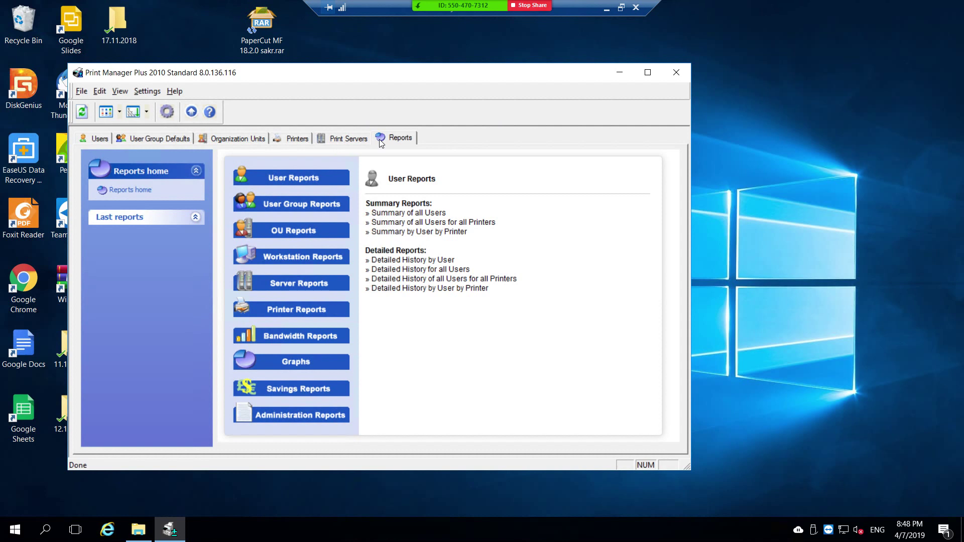
Step: Examine the users' restriction actions for jobs exceeding the page count, including the pop-up message text, and close without changes
click(98, 141)
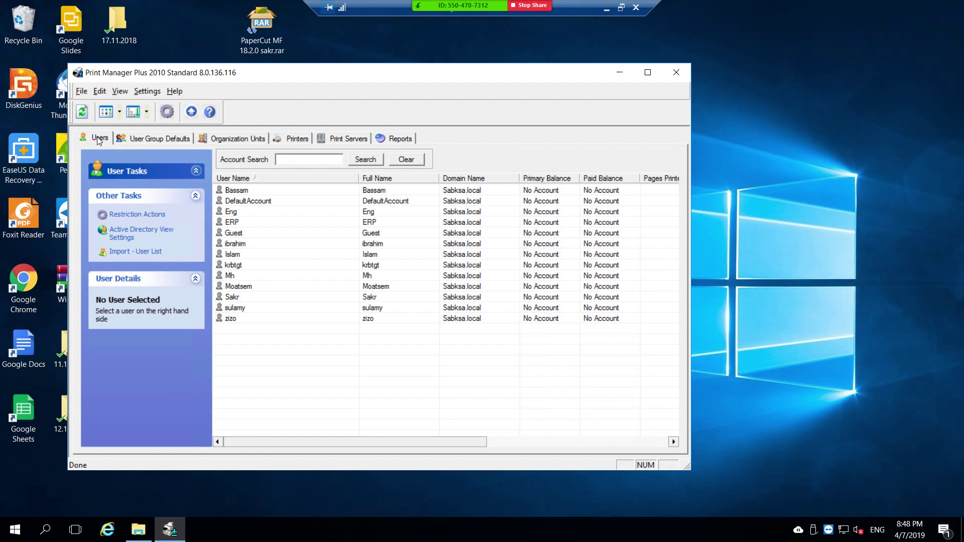
click(139, 215)
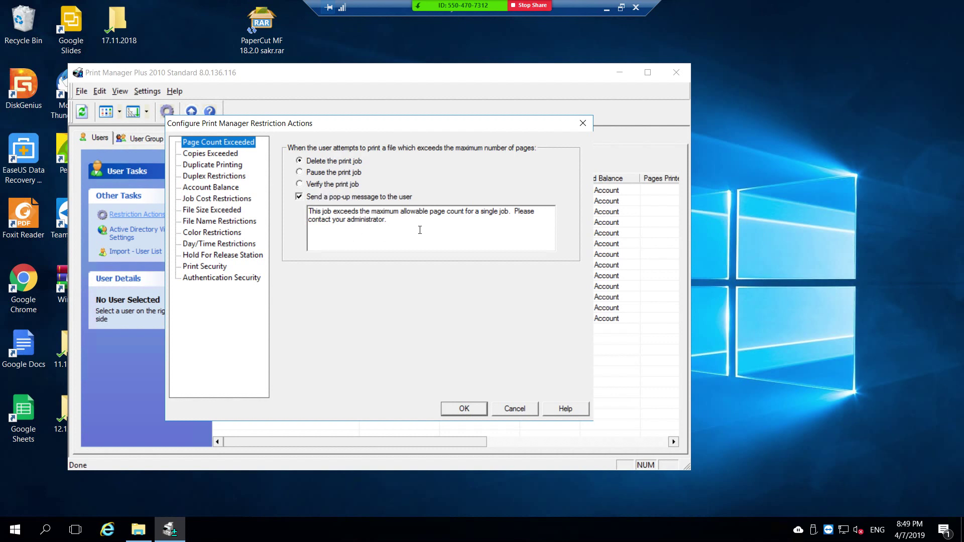
click(402, 226)
key(ctrl+a)
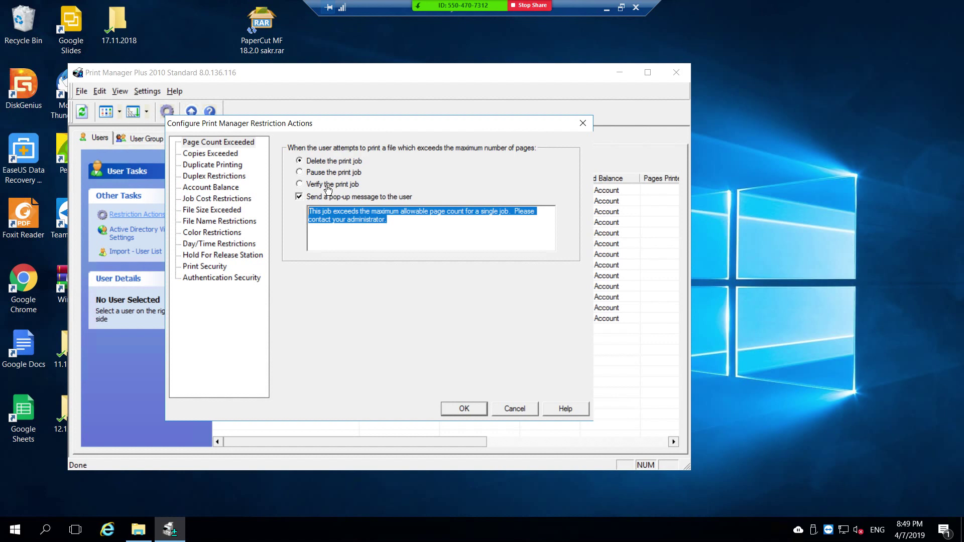
click(428, 237)
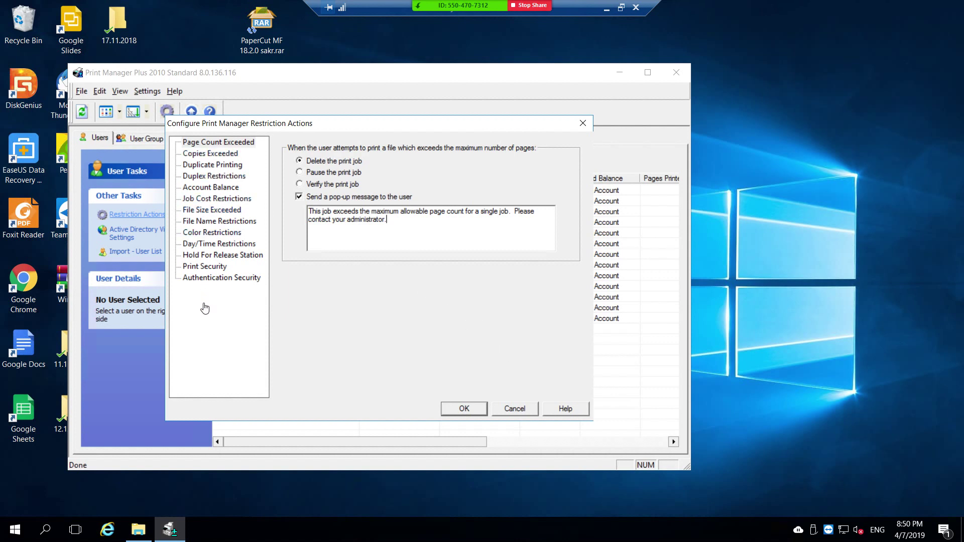
click(513, 409)
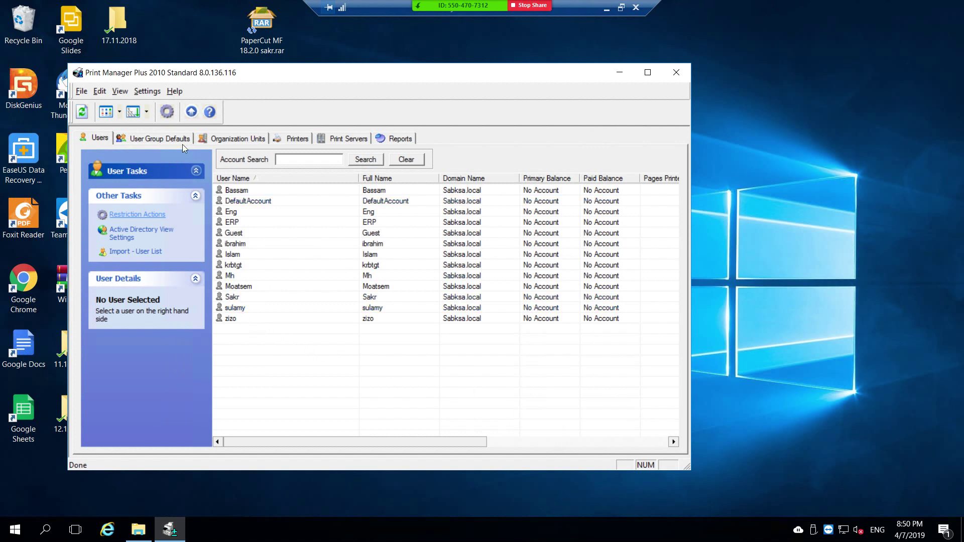
Step: Select Default Printer Settings in the printer list, view its configuration, and close it without changes
click(294, 137)
click(249, 191)
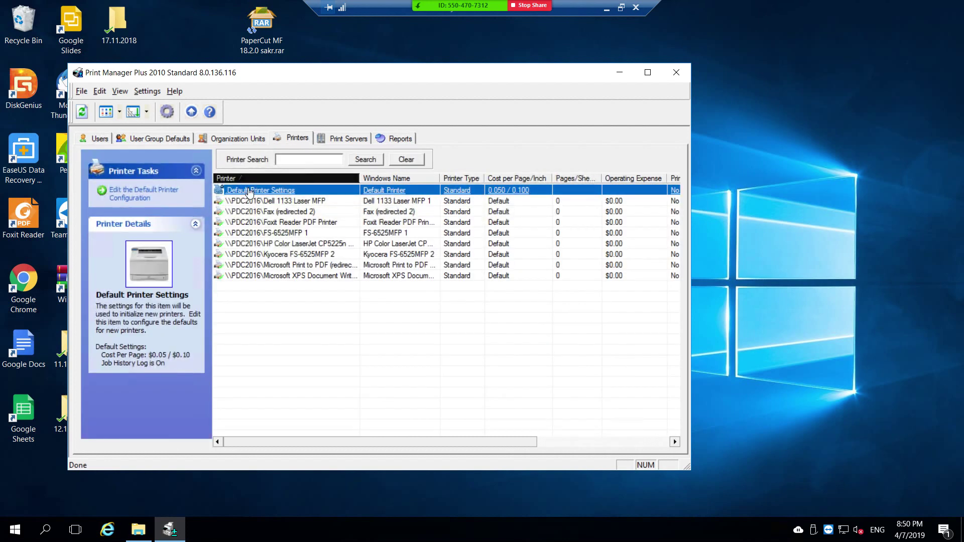
click(151, 191)
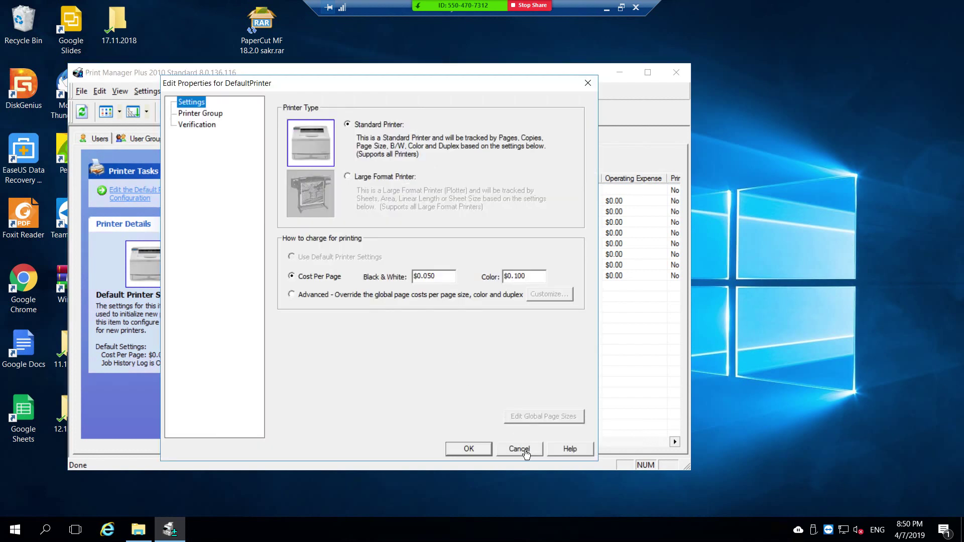
click(525, 454)
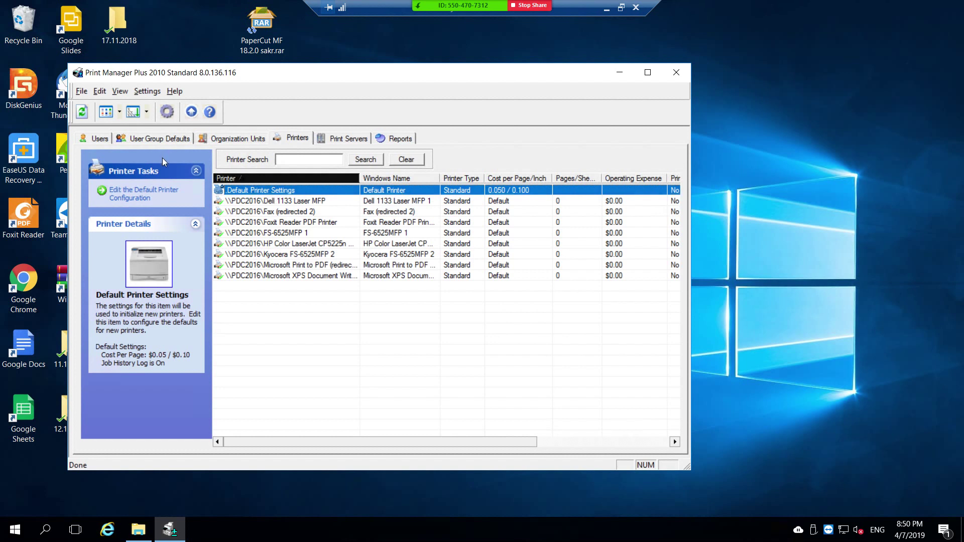
Step: In the default printer configuration, set the cost per page to $1.000 for black and white and $20.000 for color
click(167, 195)
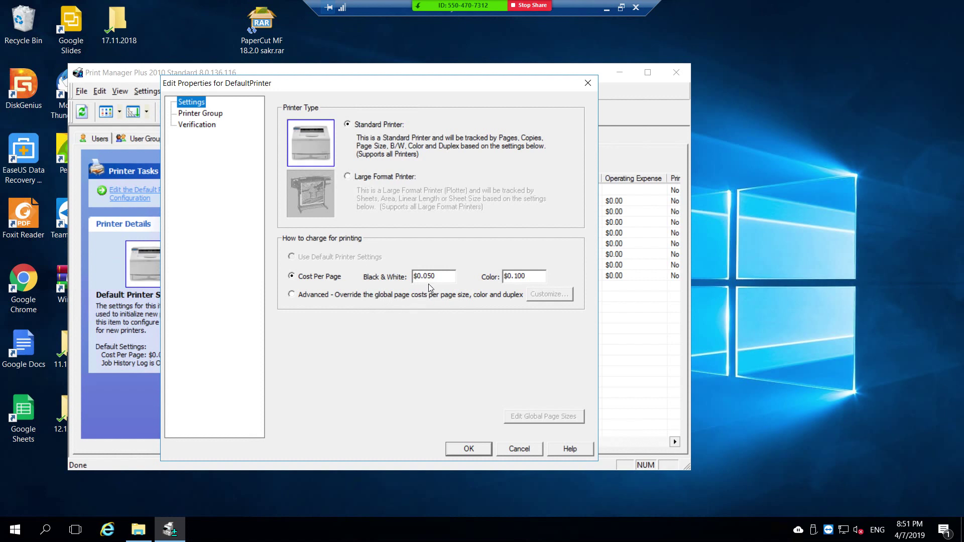
drag(431, 276, 446, 278)
text(0)
double_click(438, 280)
click(438, 280)
double_click(515, 276)
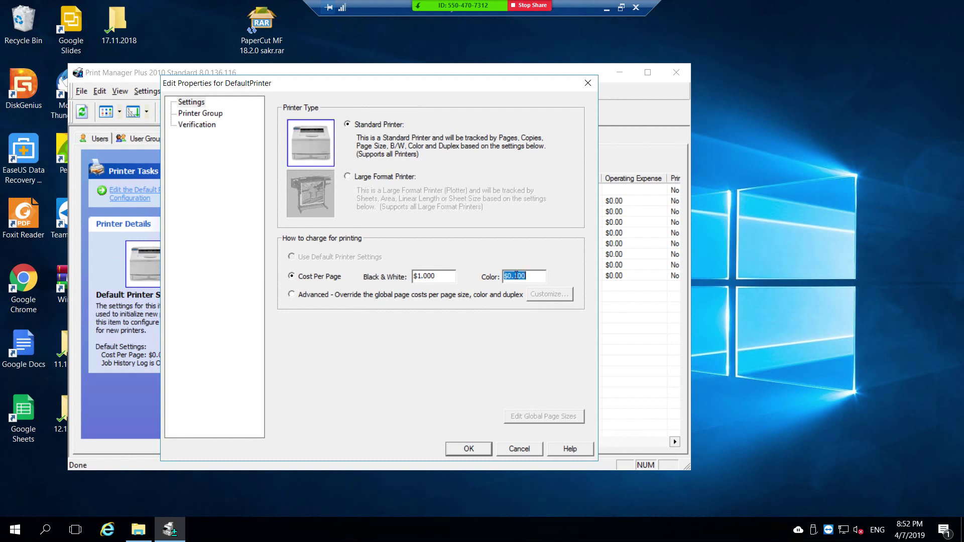
text($10.000)
Step: Switch the default printer's charging to Advanced and view the customized page costs for A1 without changing them
click(294, 296)
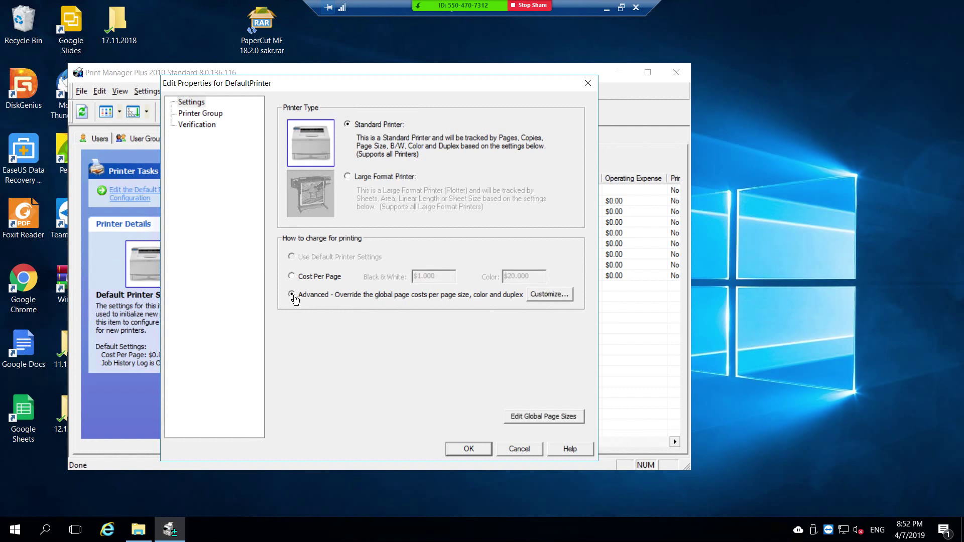
click(560, 300)
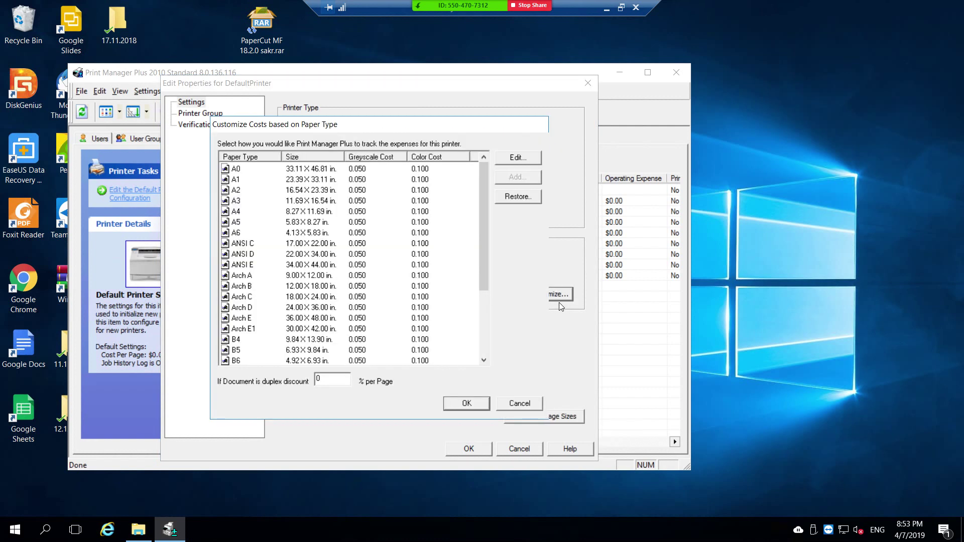
click(235, 180)
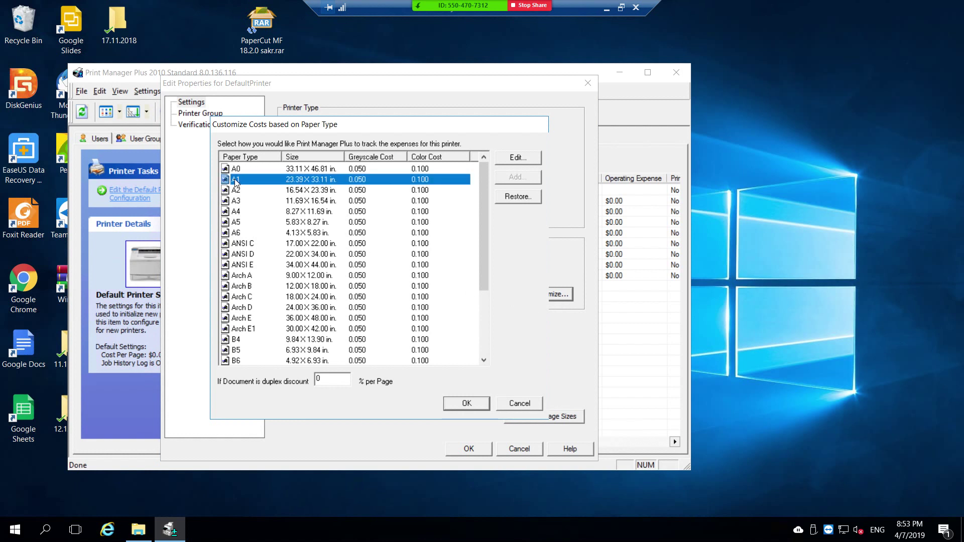
click(518, 158)
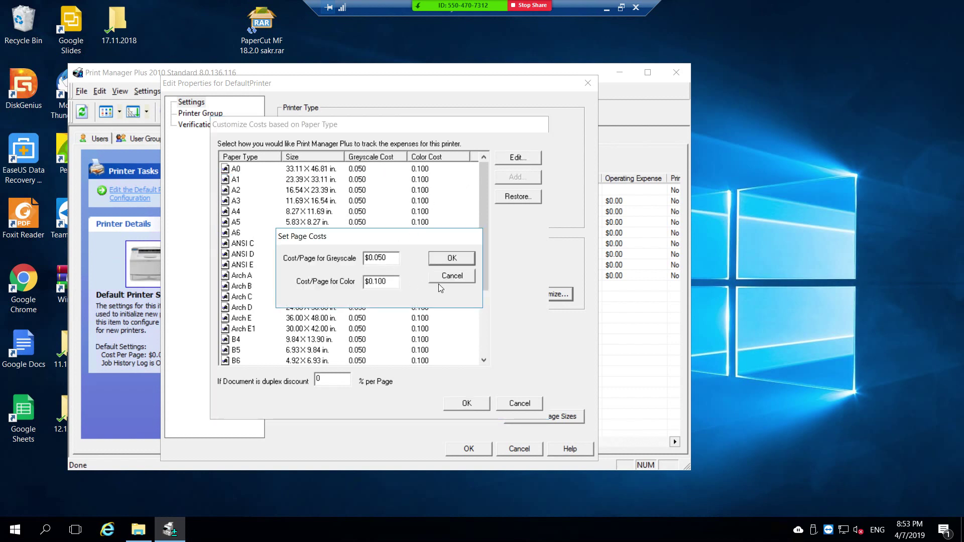
click(450, 279)
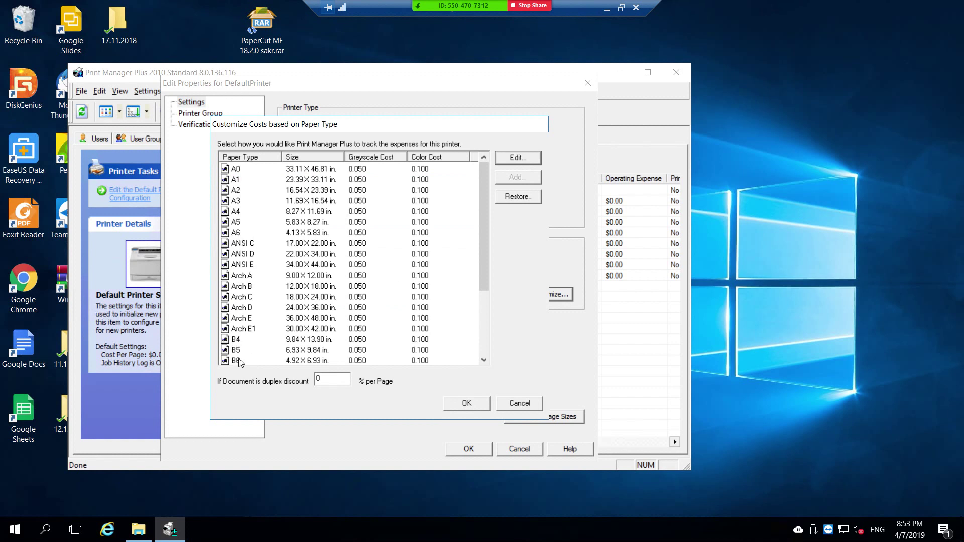
Step: Set the duplex document discount to 25% per page in the customized paper costs and apply it
drag(486, 257, 498, 204)
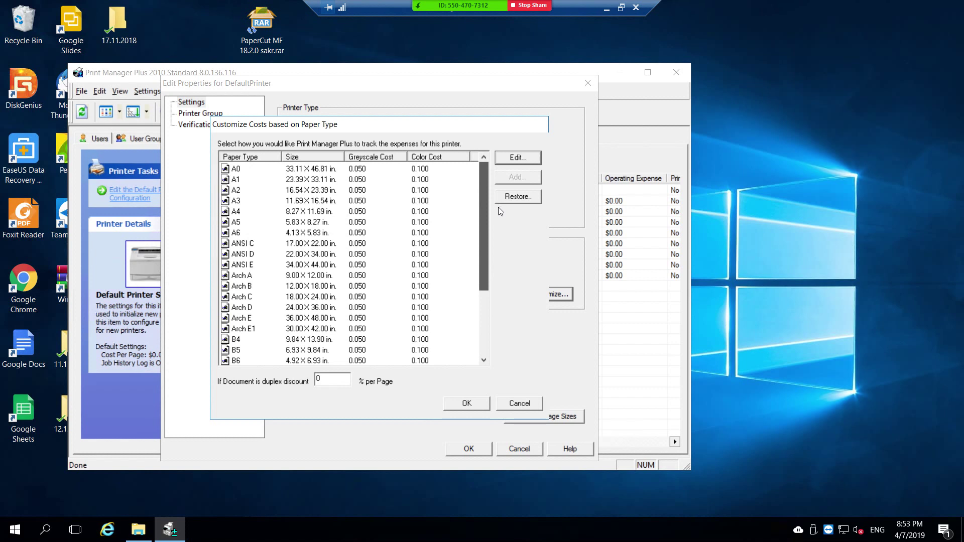
drag(498, 208, 498, 208)
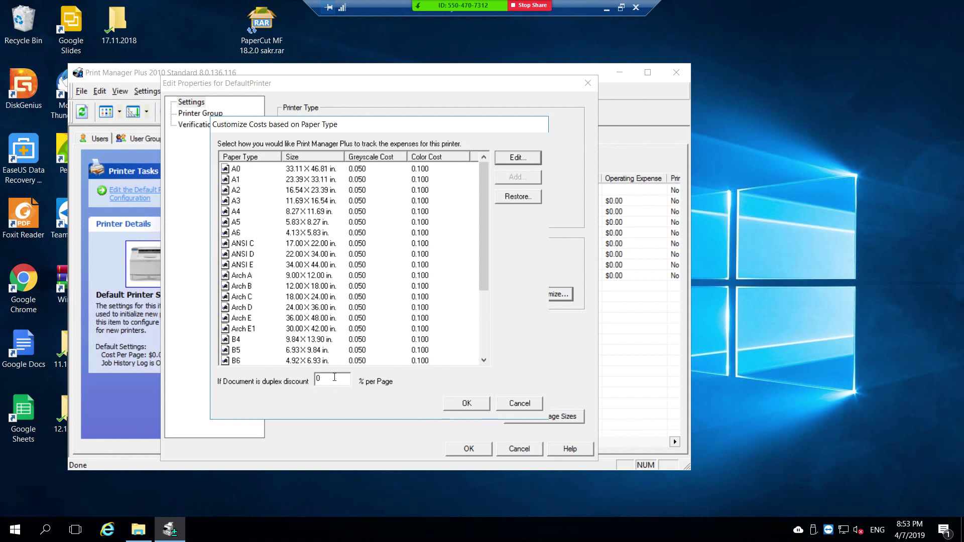
key(Tab)
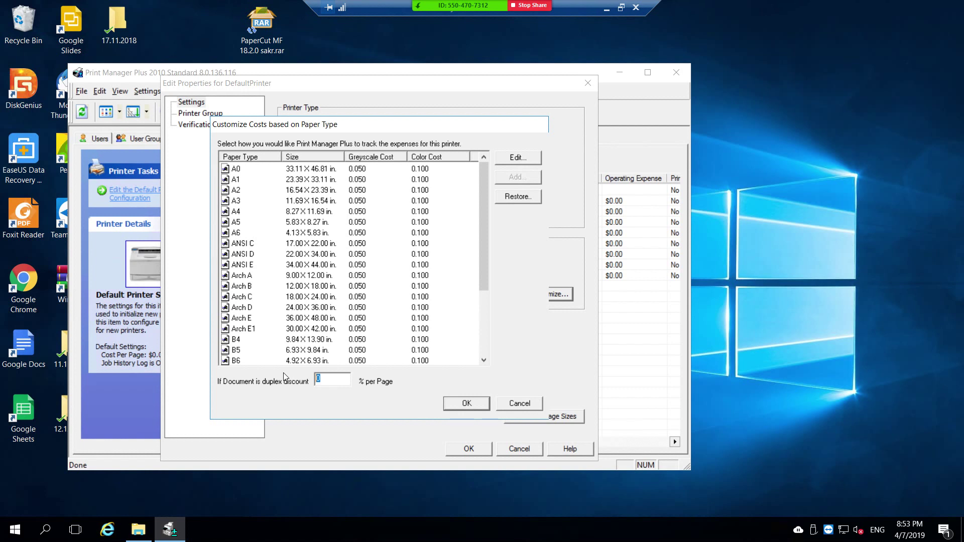
text(25)
click(458, 403)
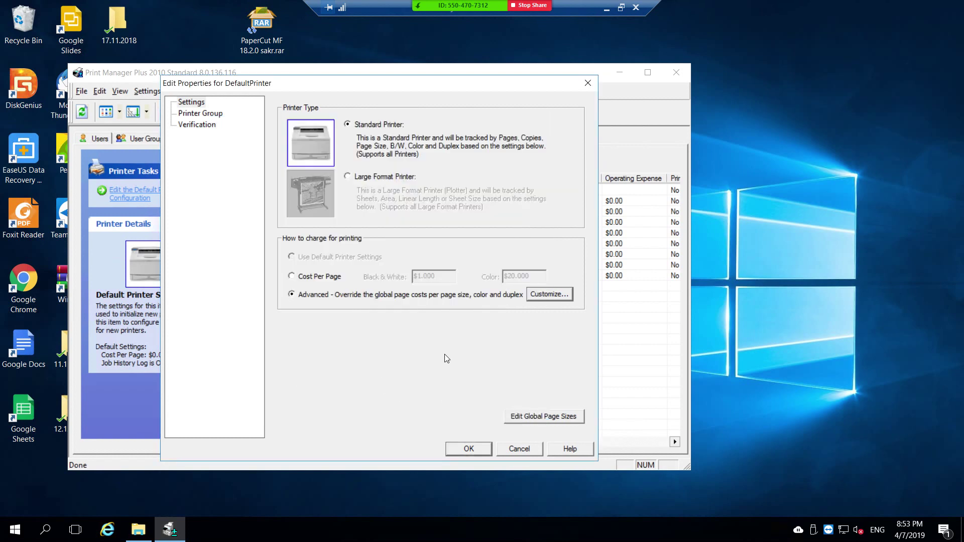
Step: Reopen the customized paper costs, check the A4 greyscale and color page costs, and accept them unchanged
click(544, 295)
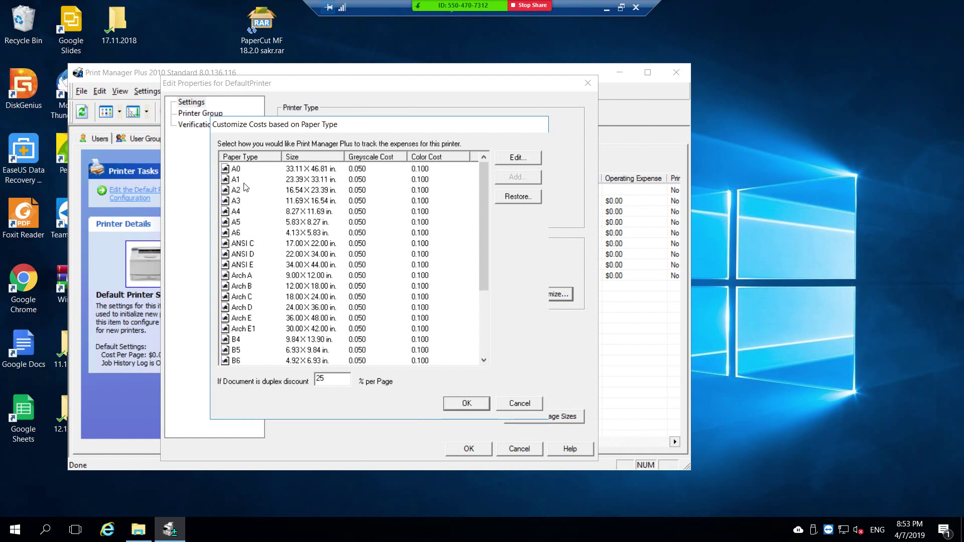
double_click(234, 211)
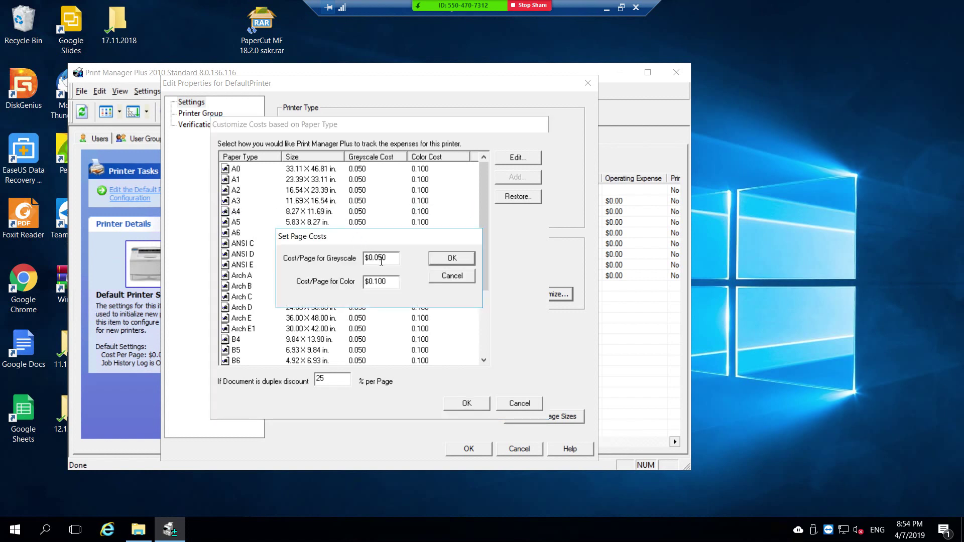
drag(386, 281, 374, 281)
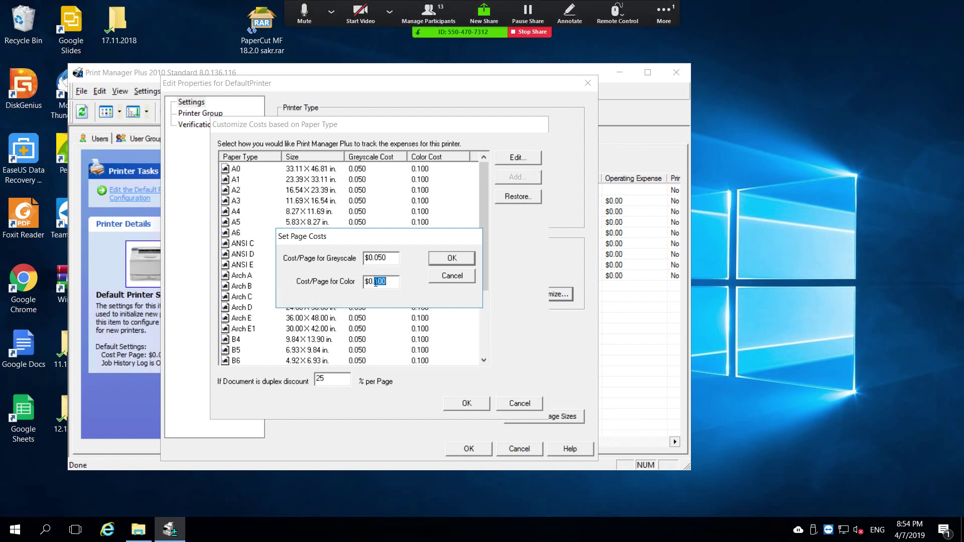
click(463, 261)
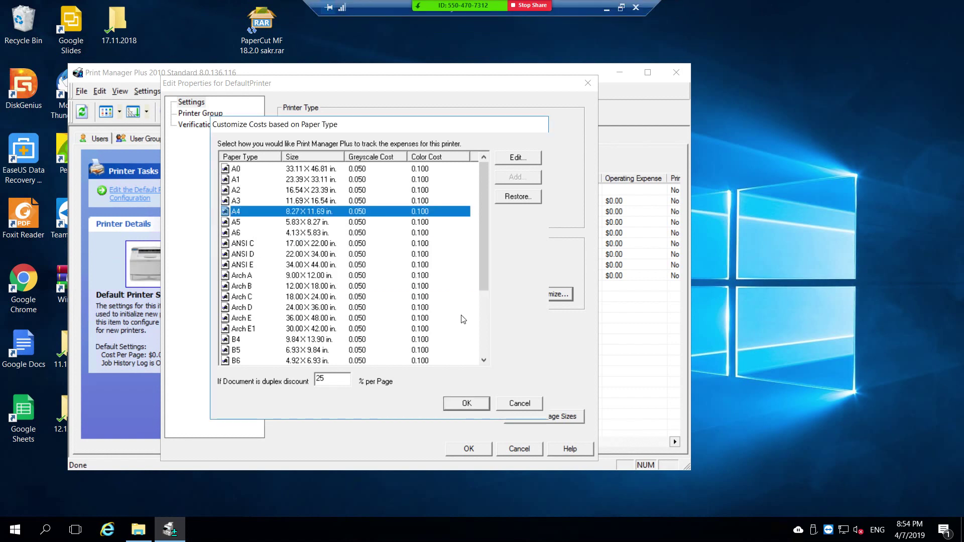
key(Tab)
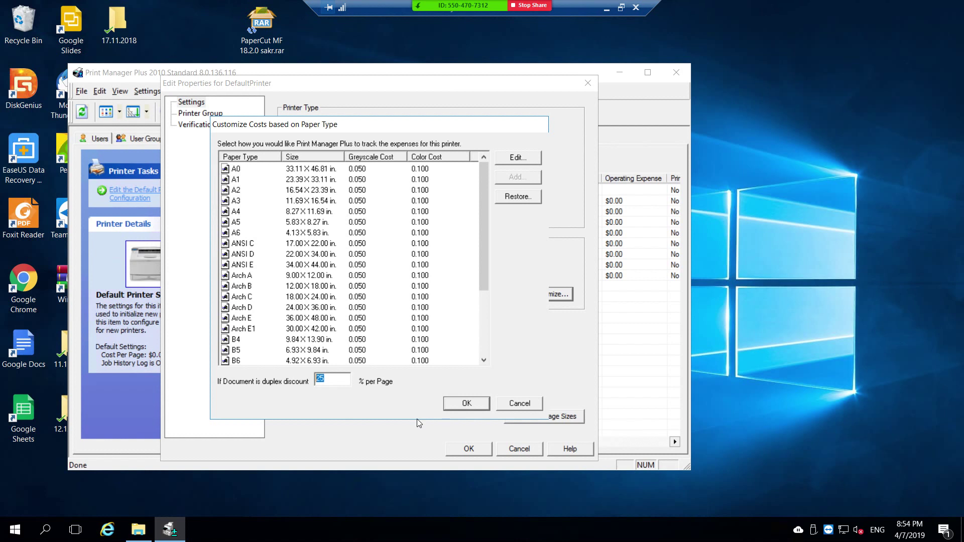
click(477, 407)
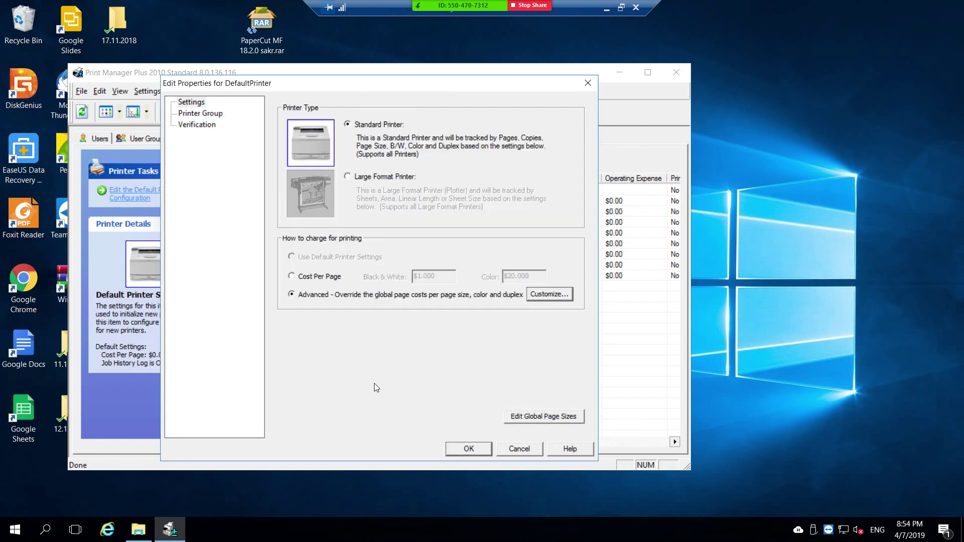
Step: View the global page sizes and the A1 page costs used for all printers, and close them without changes
click(544, 422)
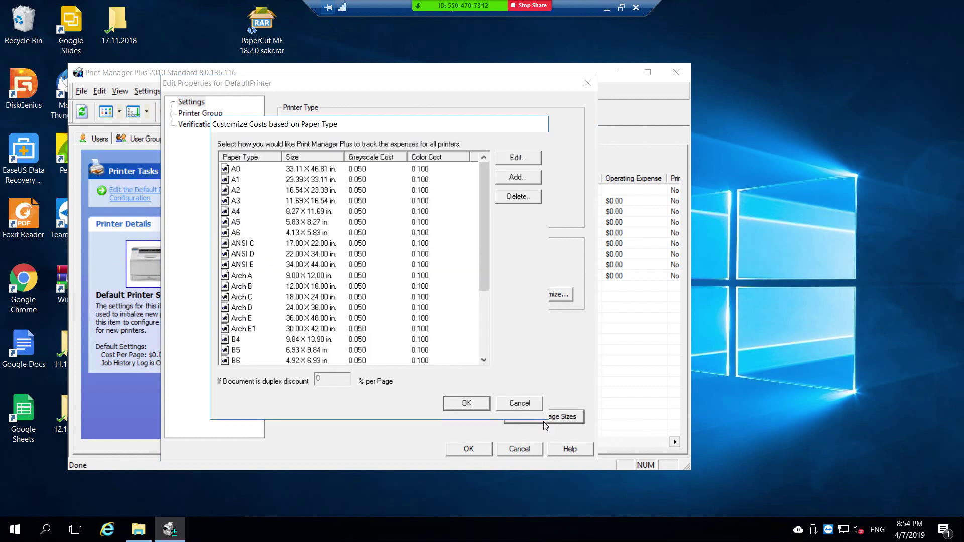
double_click(235, 181)
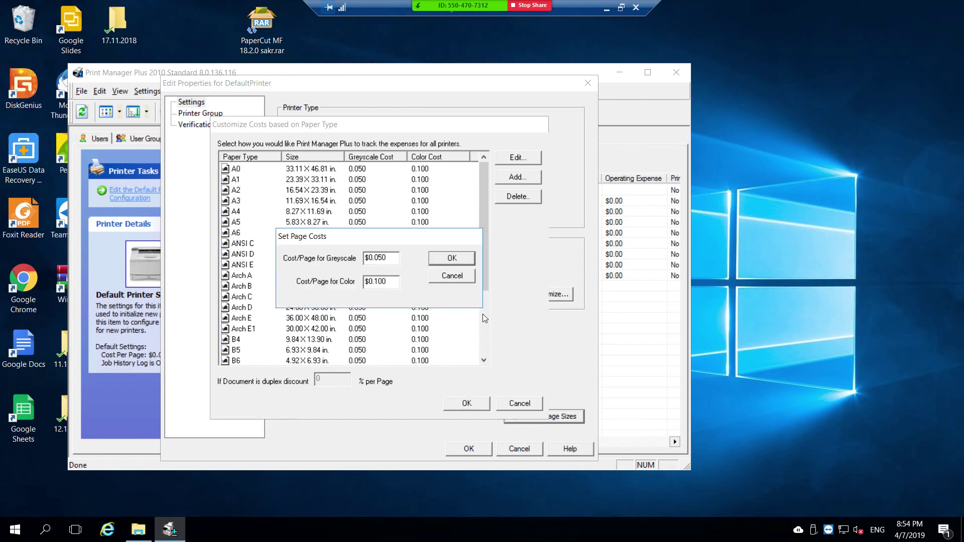
click(459, 284)
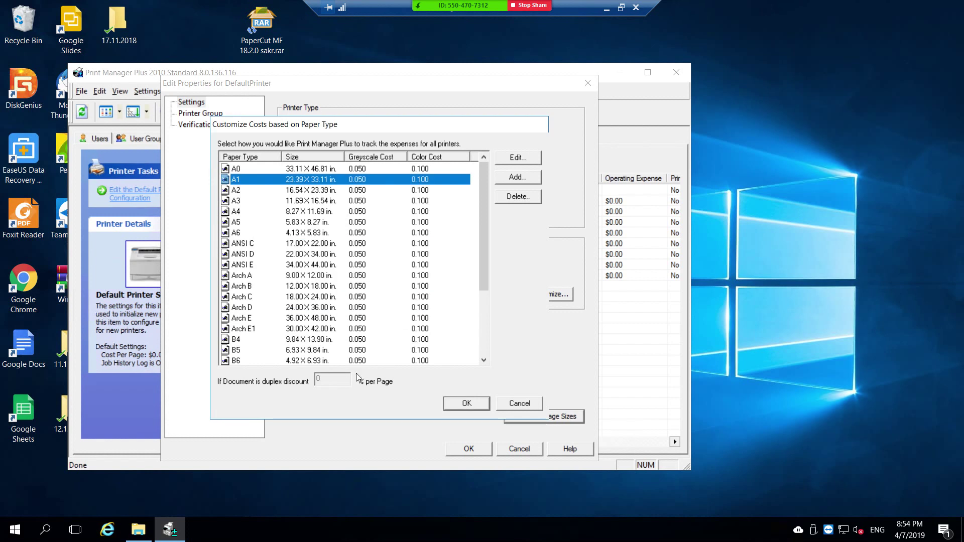
click(518, 404)
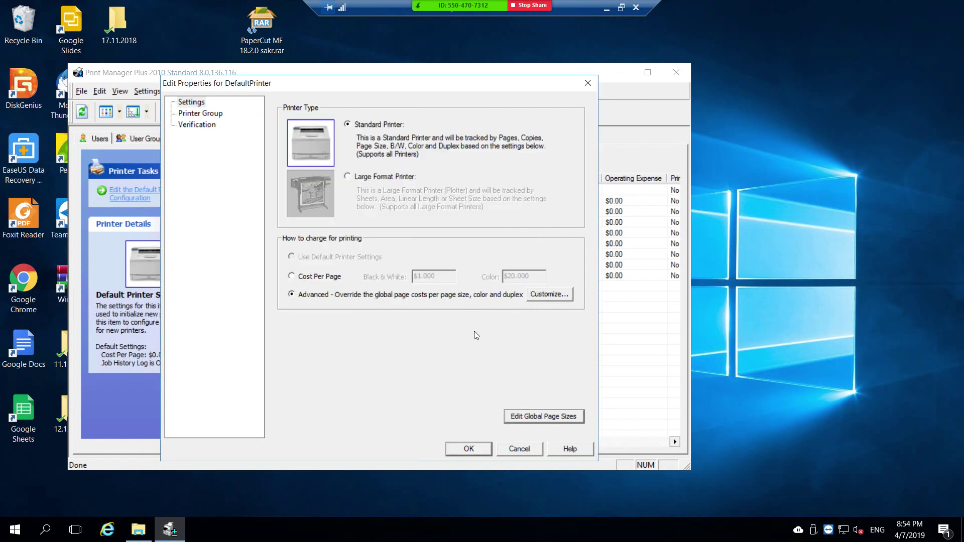
Step: Enable the printer group for the default printer, enter admins as the group name, and save the properties
click(205, 115)
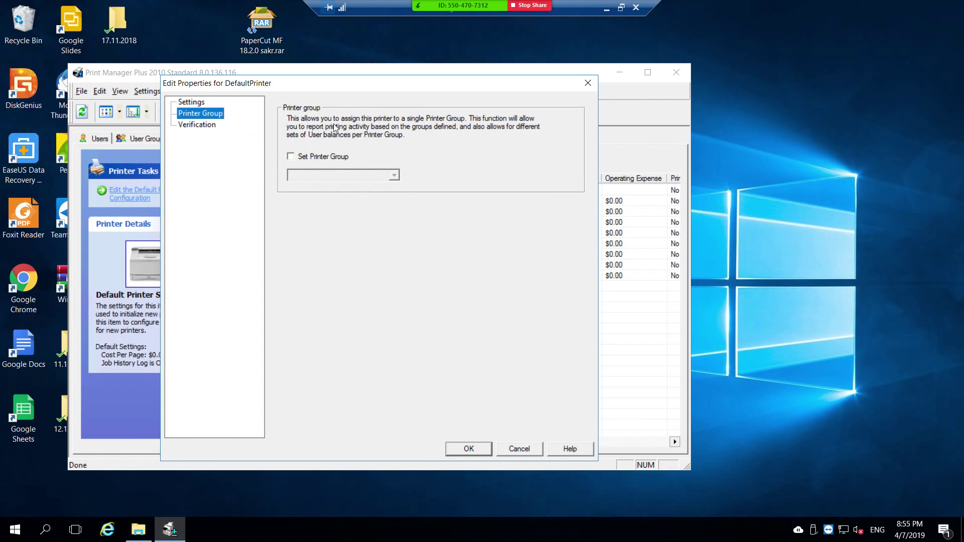
click(333, 156)
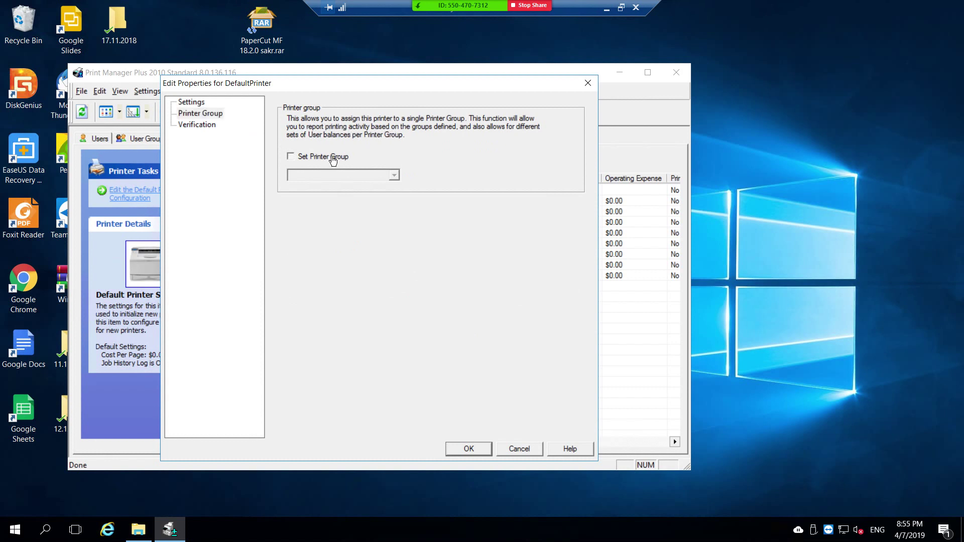
click(394, 175)
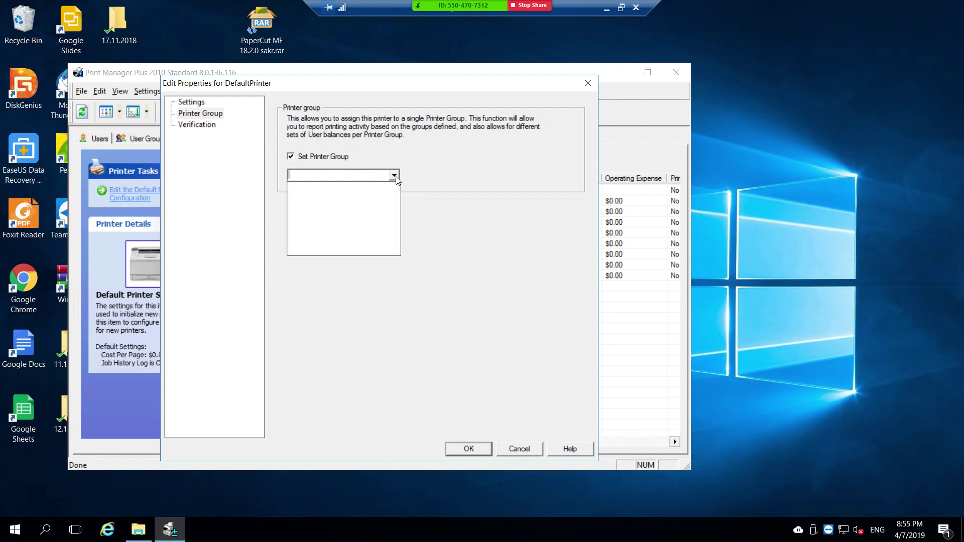
click(355, 175)
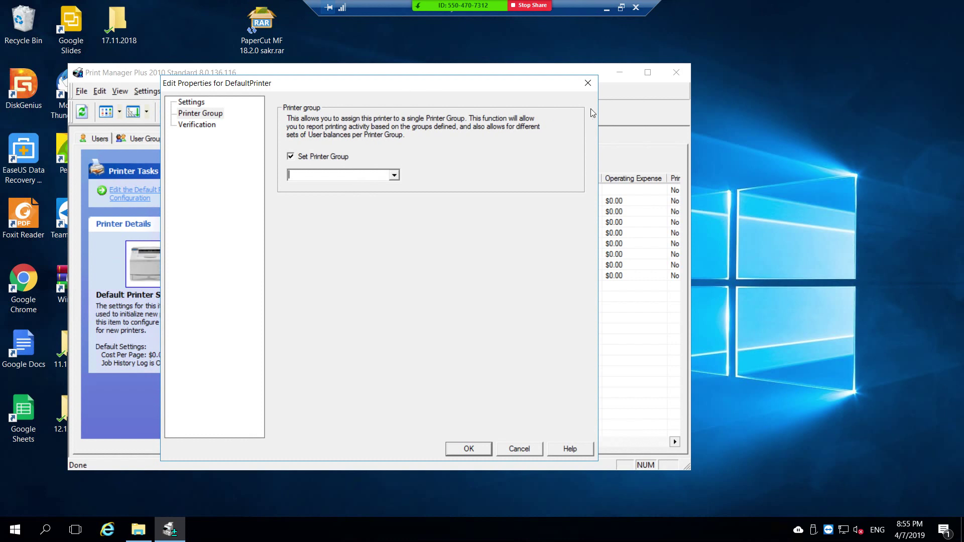
drag(404, 86, 665, 70)
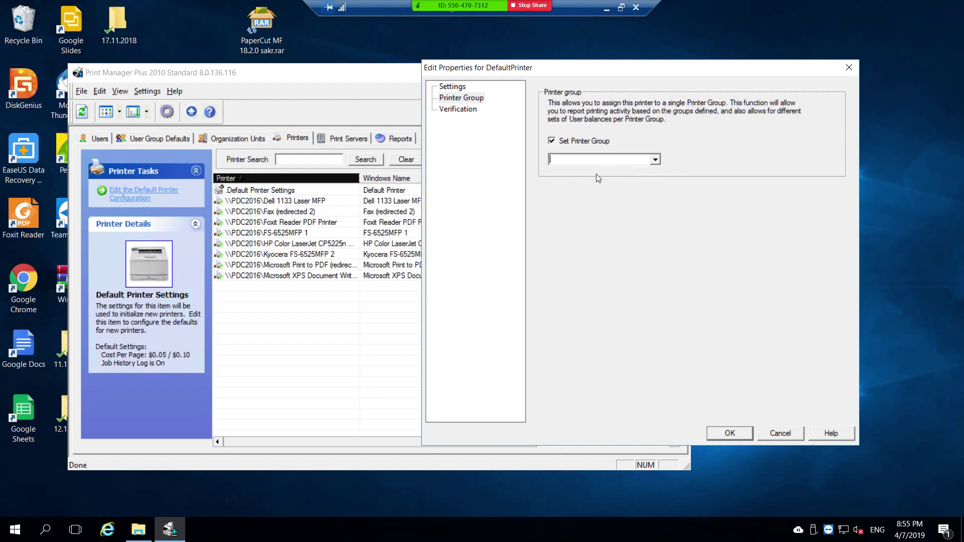
text(admins)
click(732, 433)
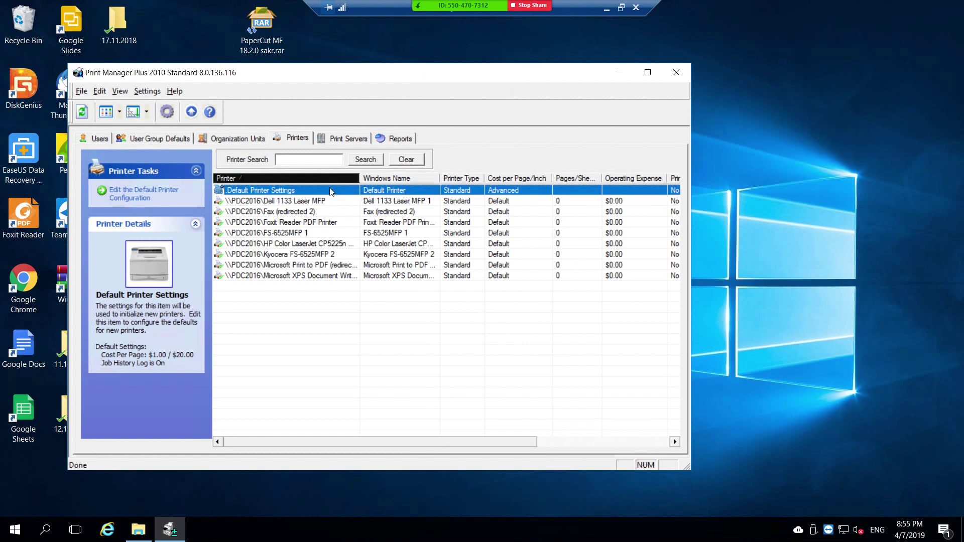
Step: Open the HP Color LaserJet CP5225n properties, switch charging to Advanced, and view its customized paper costs without changing them
click(304, 244)
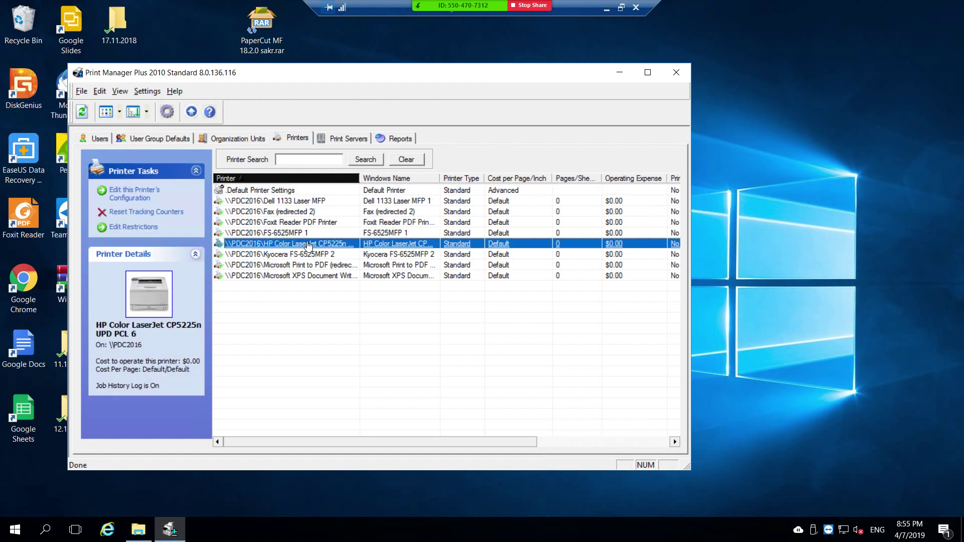
right_click(308, 245)
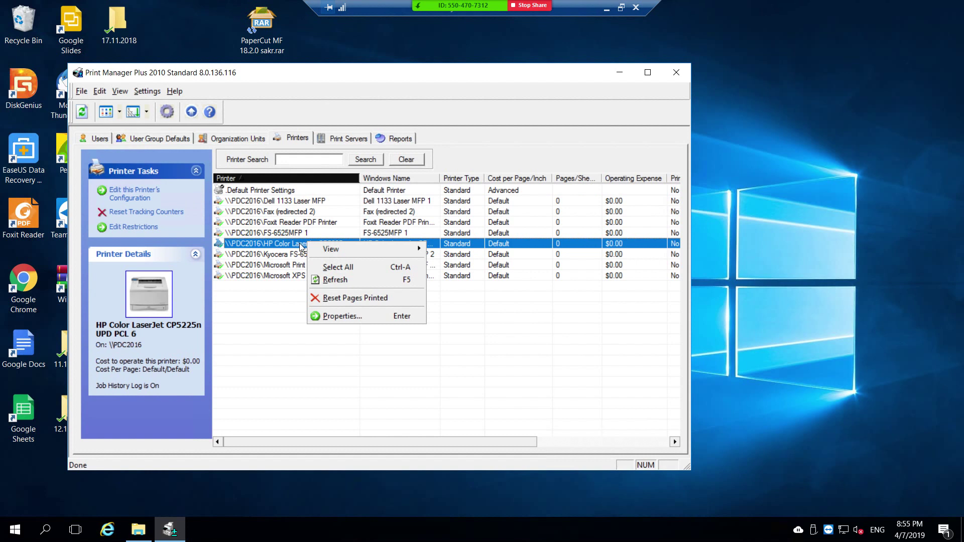
click(333, 315)
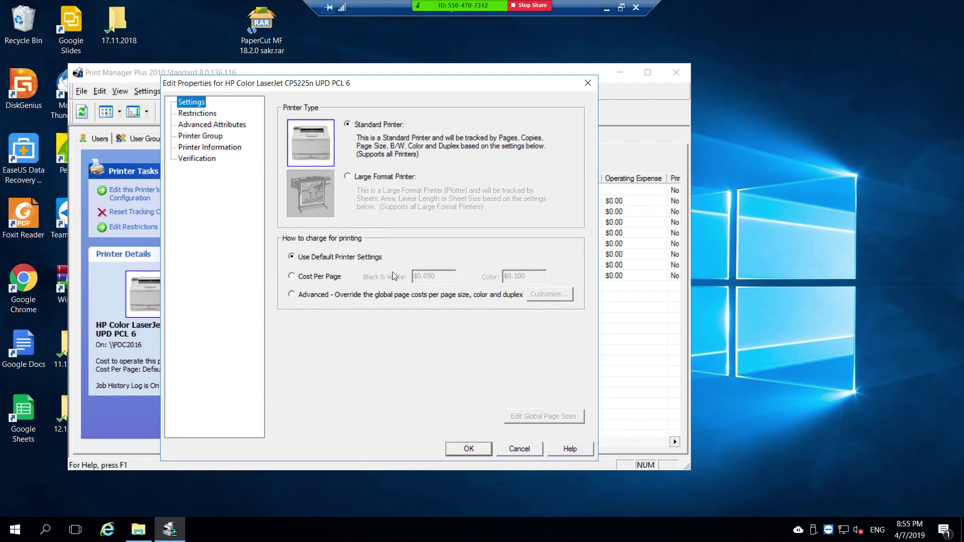
click(335, 296)
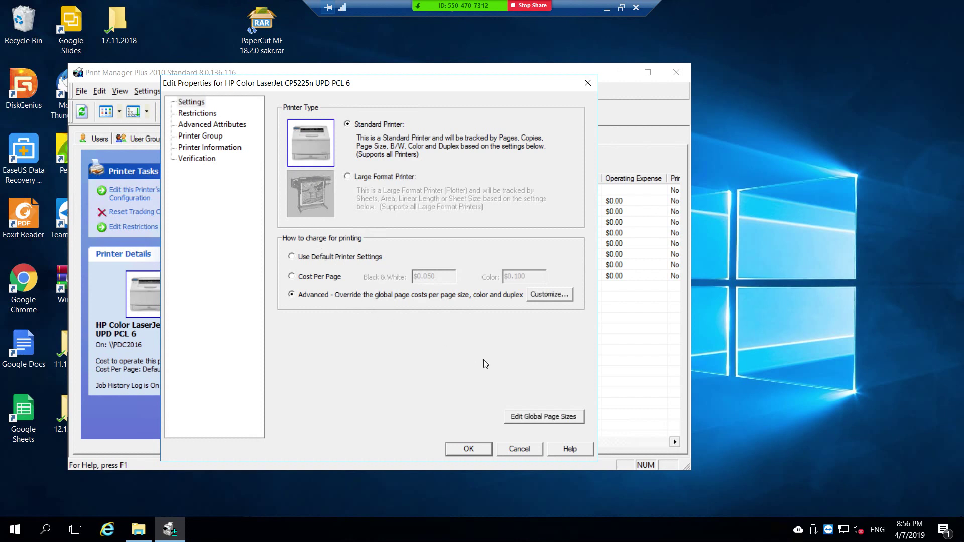
click(548, 295)
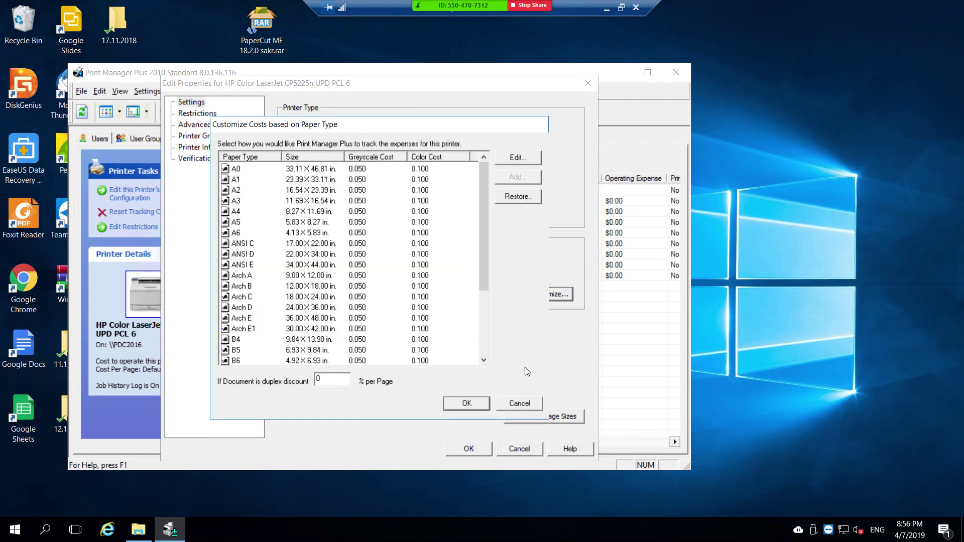
click(518, 403)
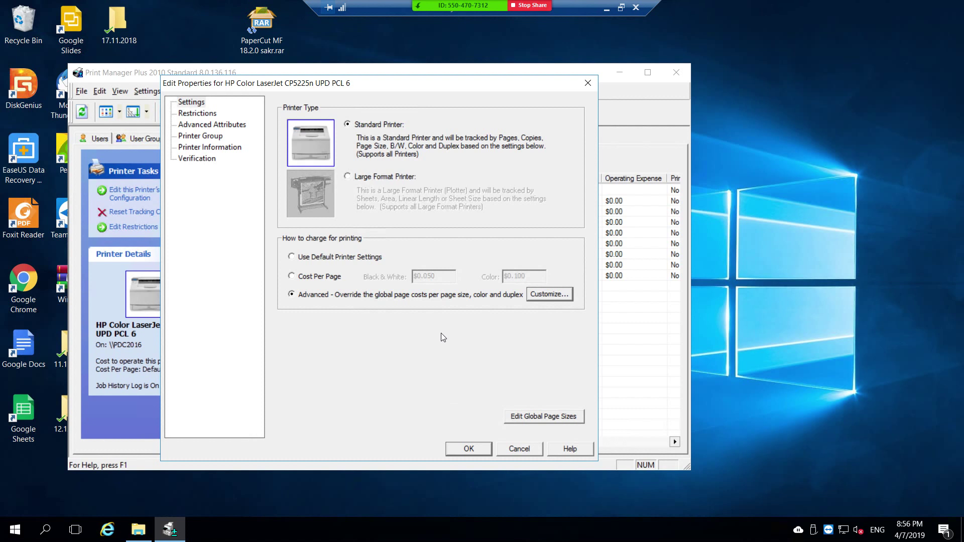
Step: Enable the printer group for the HP Color LaserJet CP5225n and assign it to admins
click(200, 135)
click(305, 160)
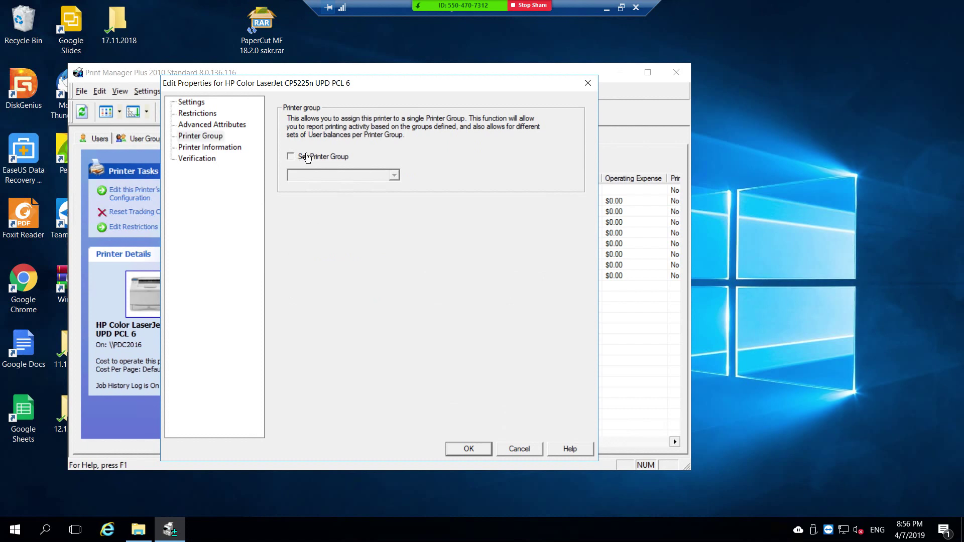
click(394, 176)
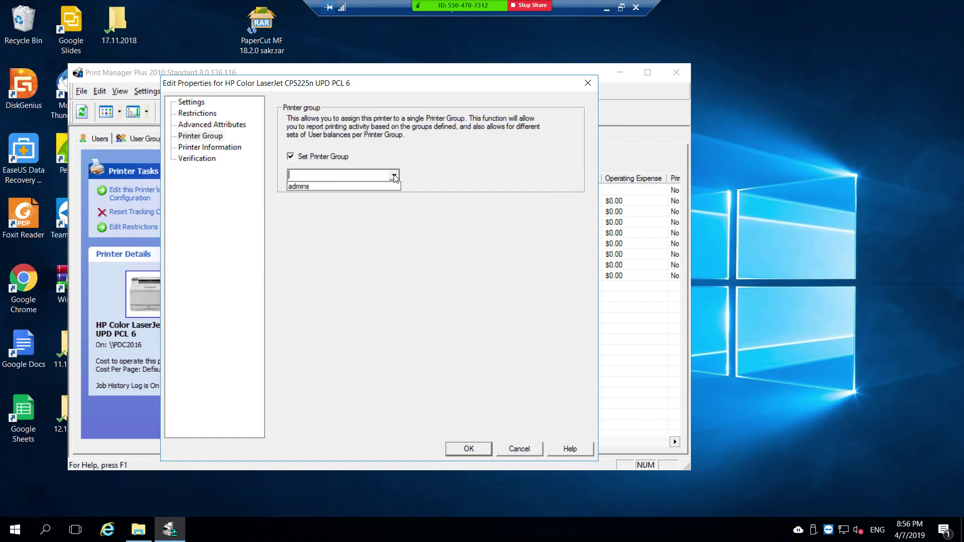
click(369, 186)
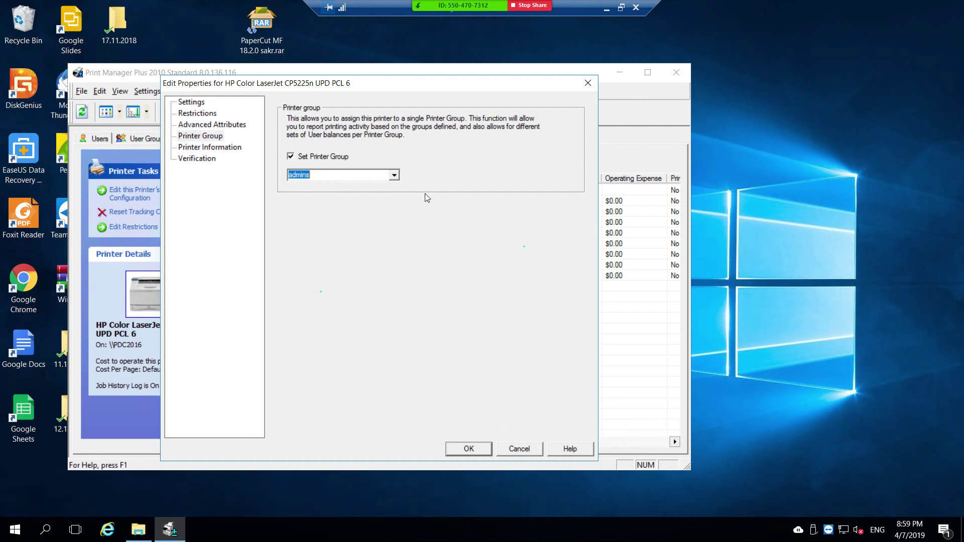
Step: Switch the HP Color LaserJet's charging to Cost Per Page, check its printer information, and save the properties
click(181, 103)
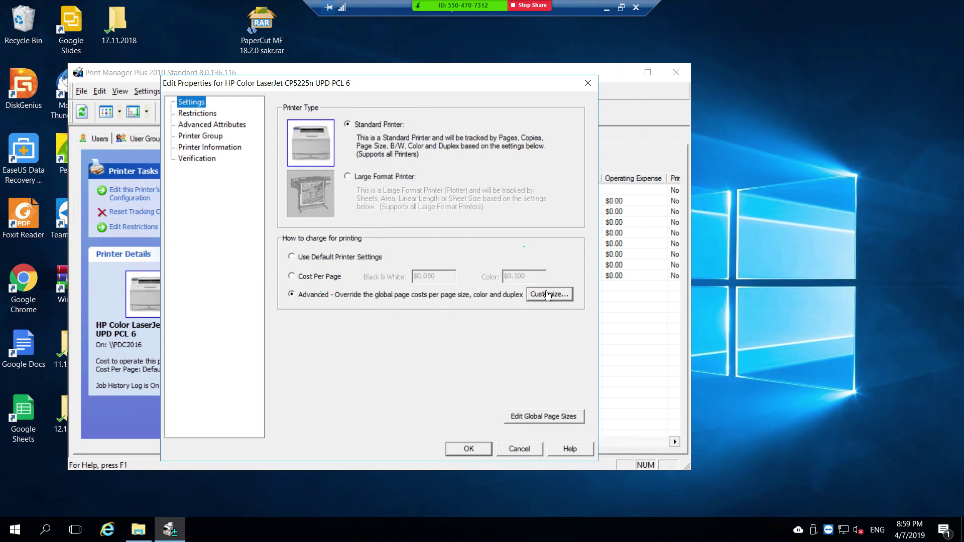
click(356, 277)
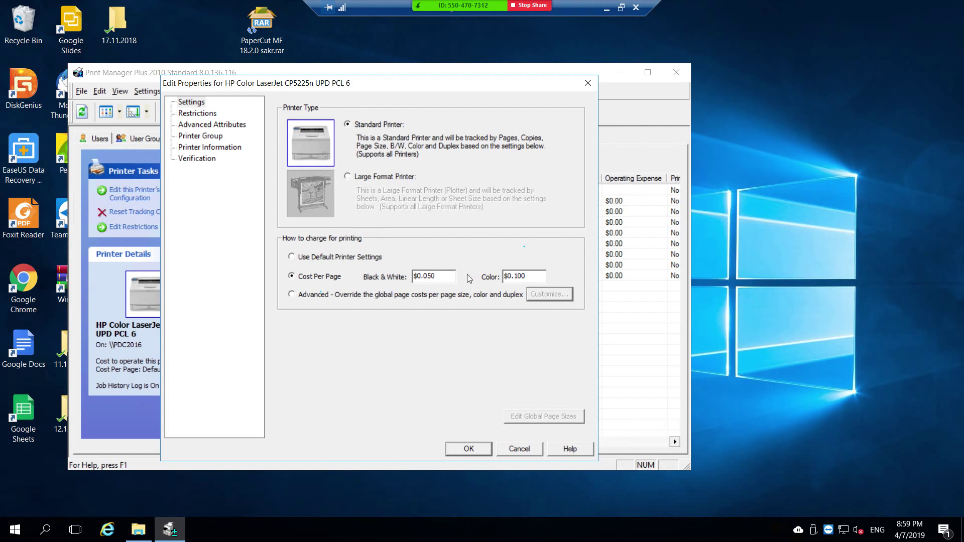
drag(444, 279, 406, 279)
click(225, 155)
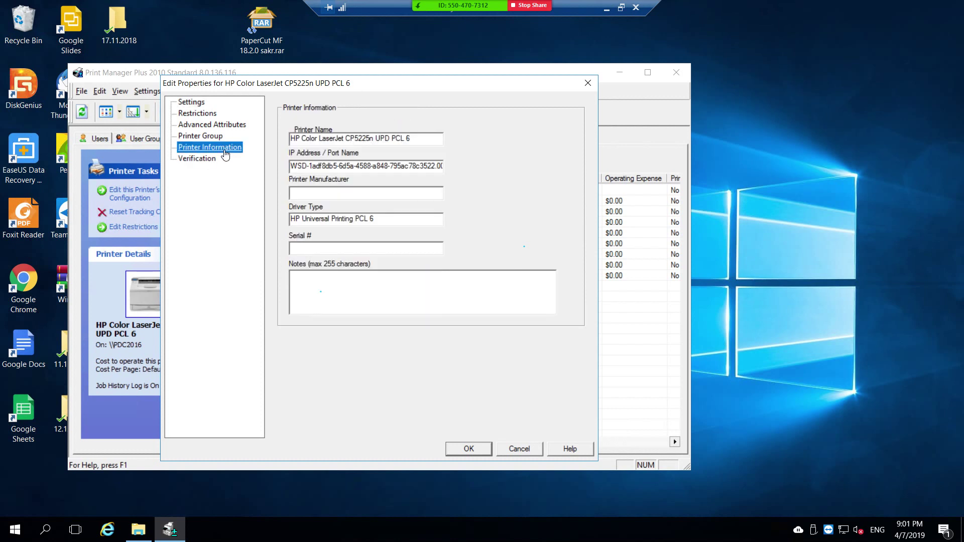
click(467, 448)
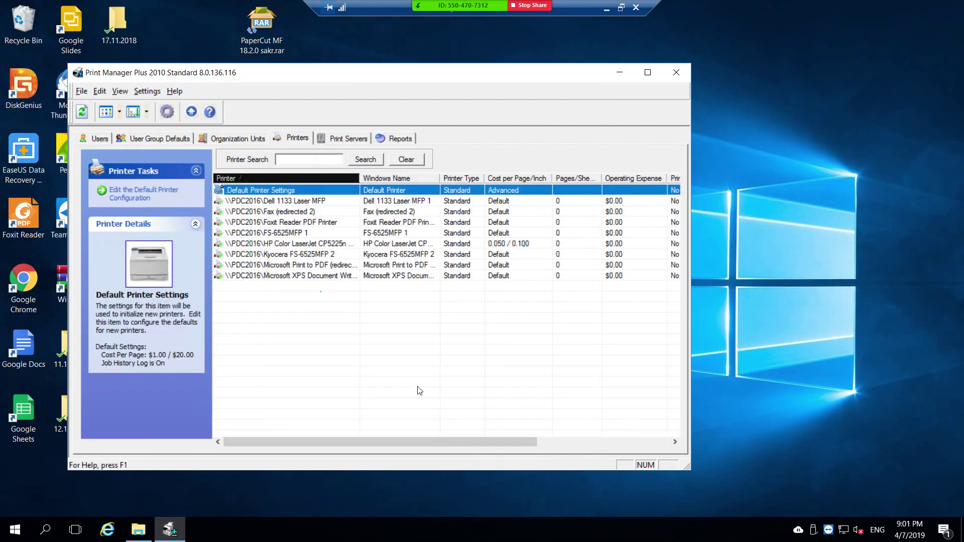
Step: Reopen the default printer's properties and enable its assignment to the admins printer group
right_click(294, 189)
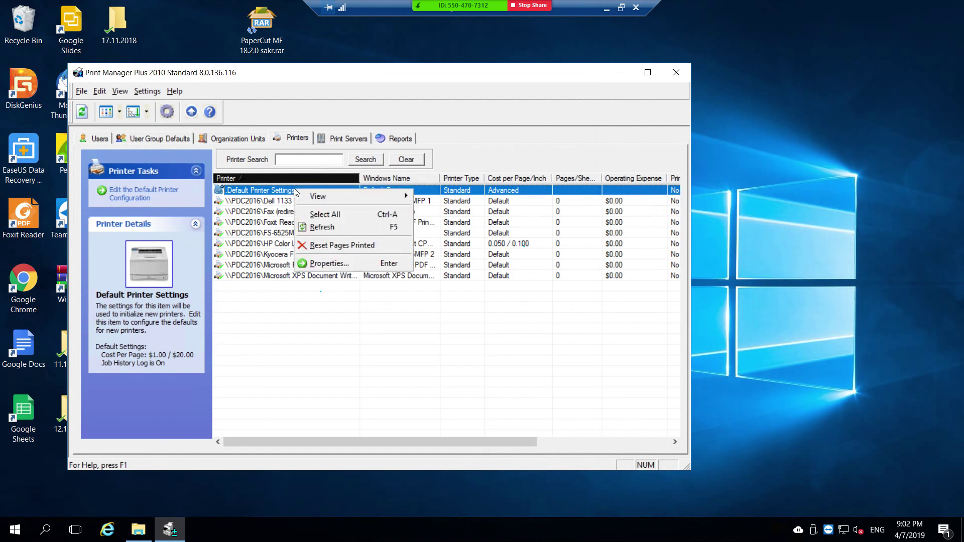
click(344, 264)
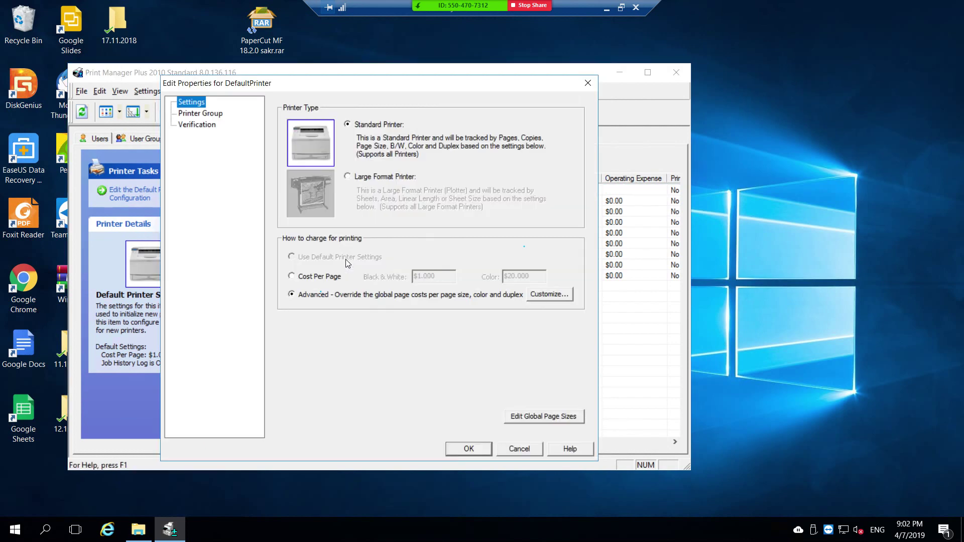
click(210, 114)
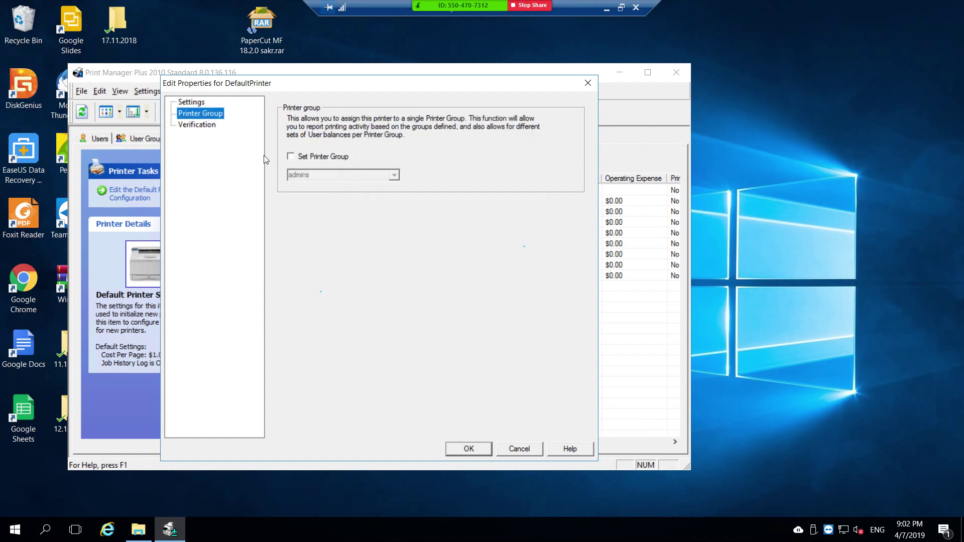
click(291, 157)
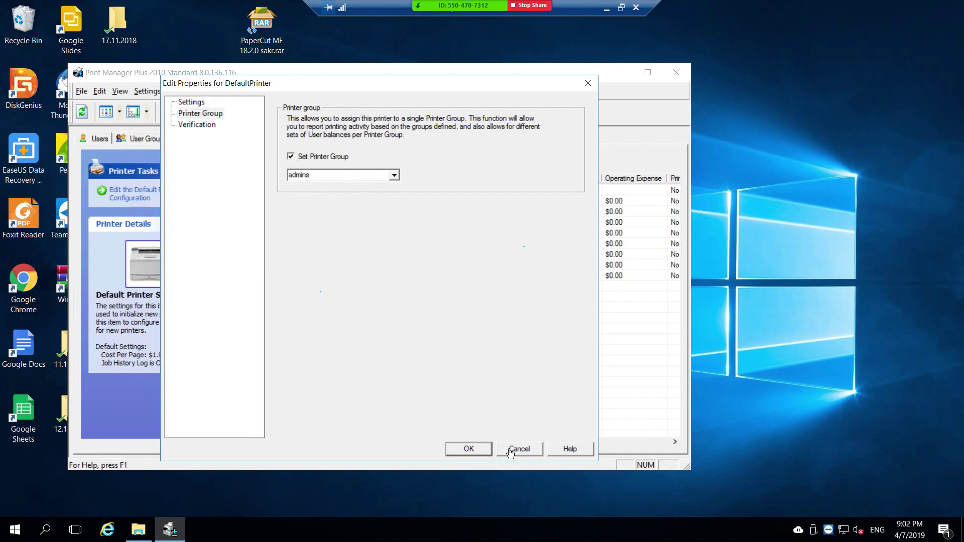
Step: Enable print job verification for the default printer and save its properties
click(206, 128)
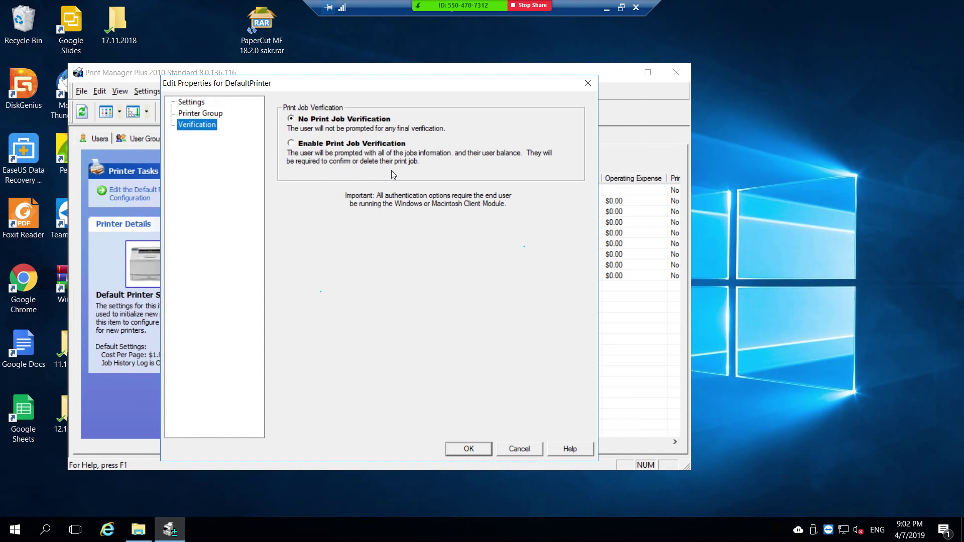
click(293, 148)
click(469, 449)
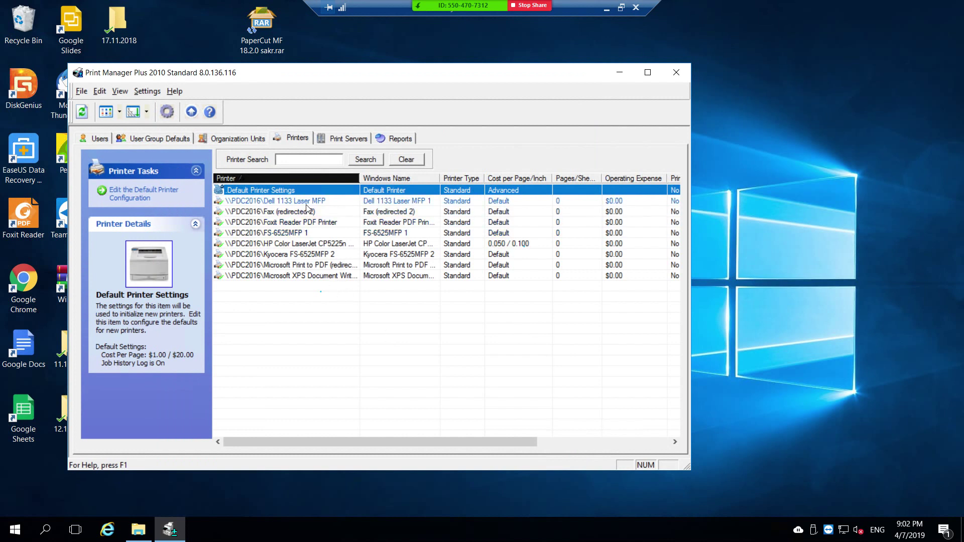
Step: Open the properties of the FS-6525MFP 1 printer and view its printer information
click(291, 233)
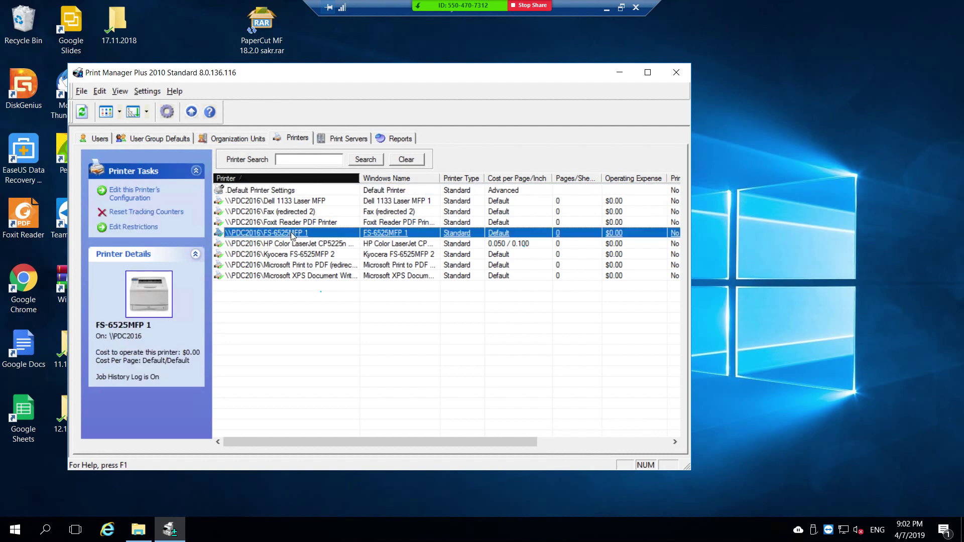
right_click(292, 233)
click(346, 311)
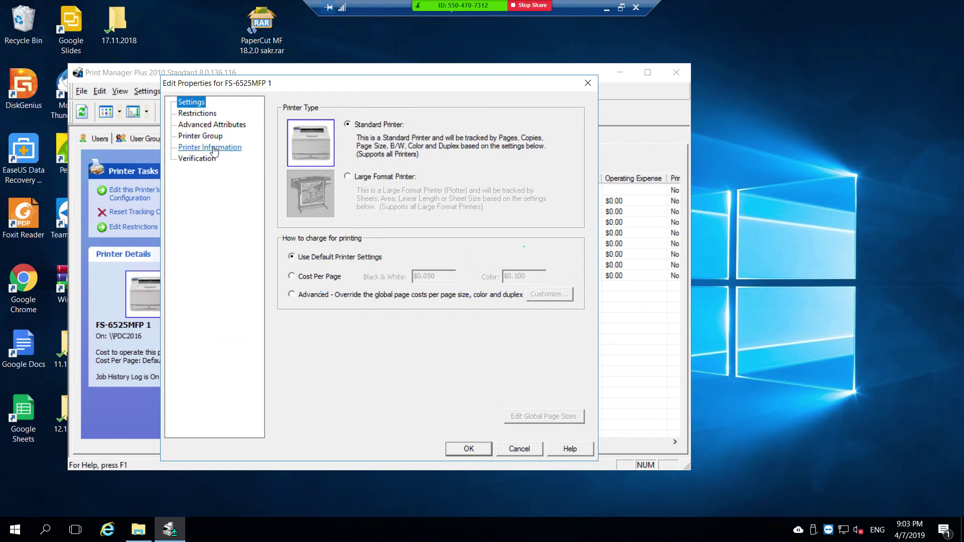
click(214, 149)
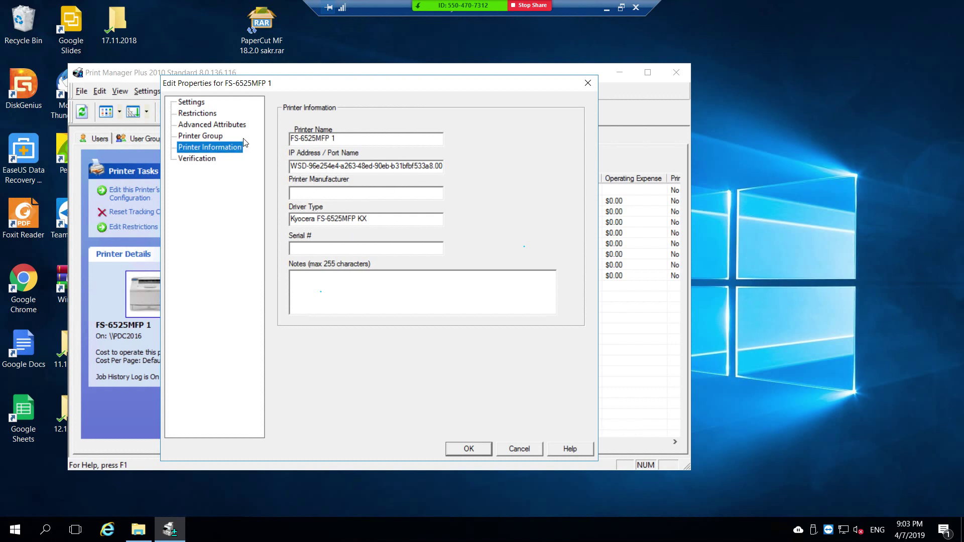
Step: Try the Windows Page Count and exclusion options for the FS-6525MFP 1, select Advanced Counting Engines again, and save the properties
click(232, 128)
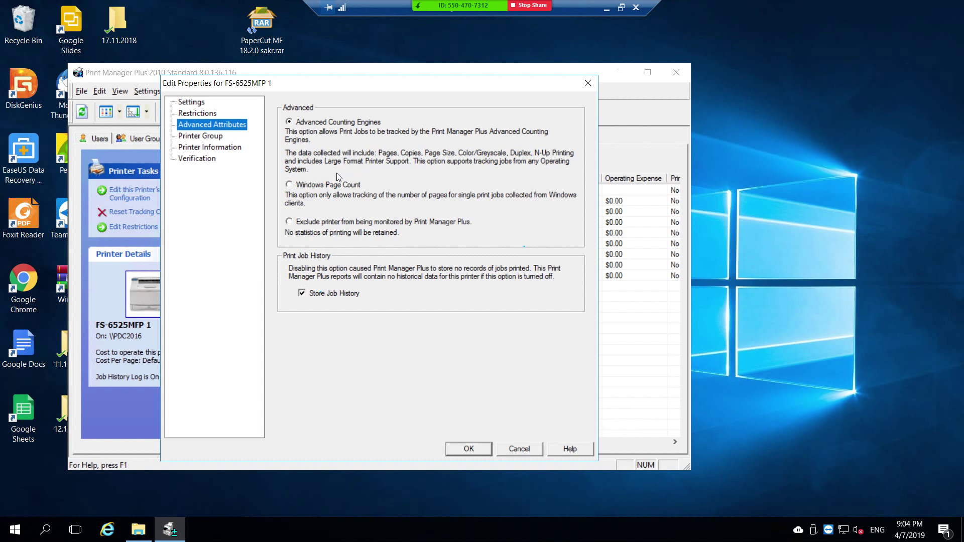
click(296, 185)
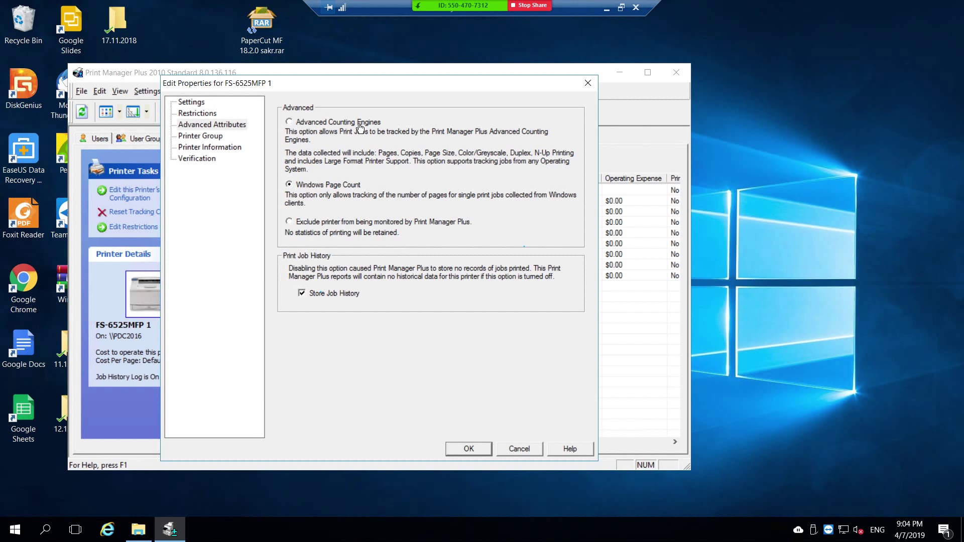
click(303, 223)
click(308, 124)
click(467, 447)
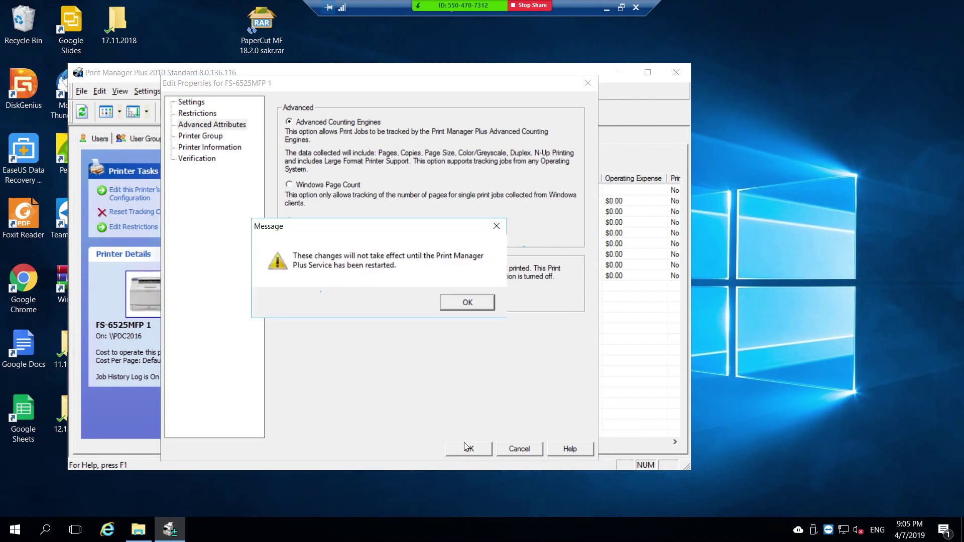
click(471, 303)
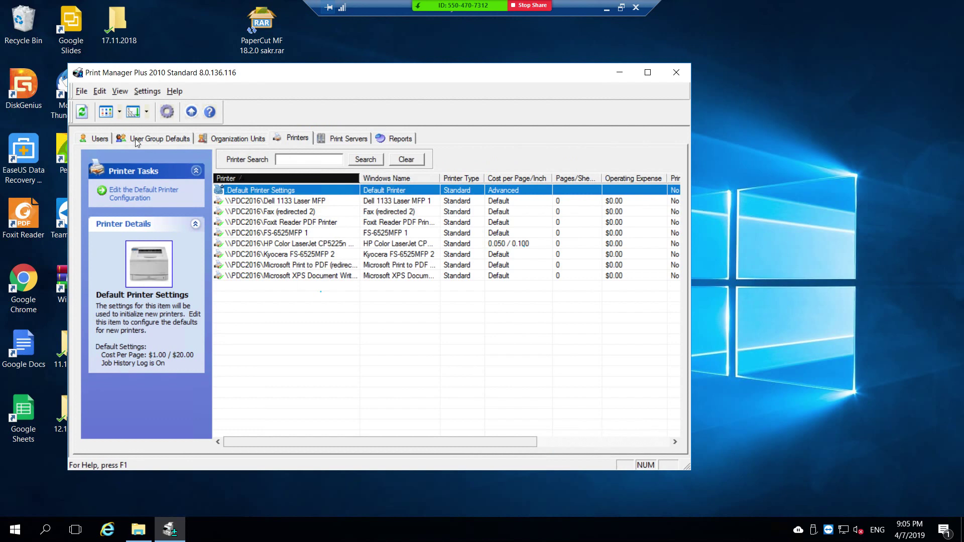
Step: Open the settings of the first user in the user list and limit their printing by account balance
click(97, 140)
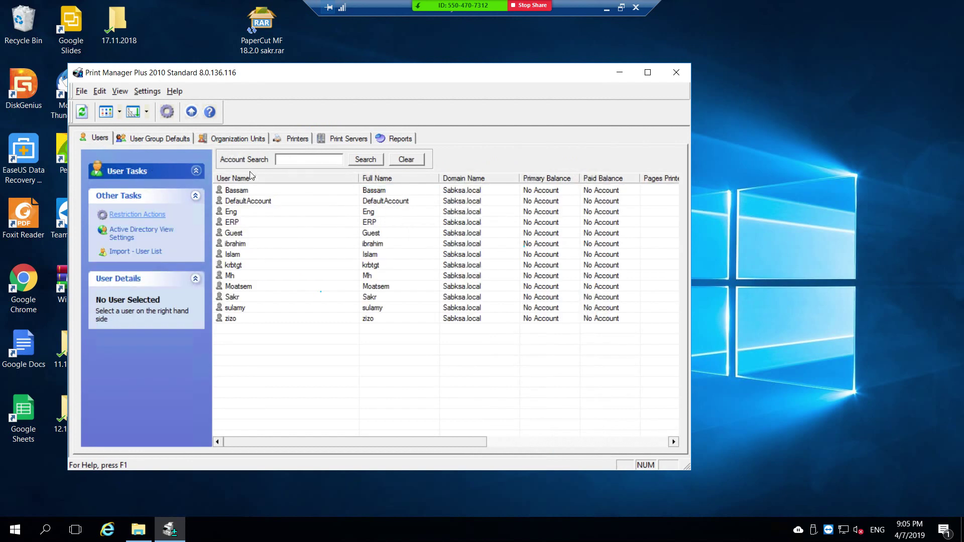
click(239, 195)
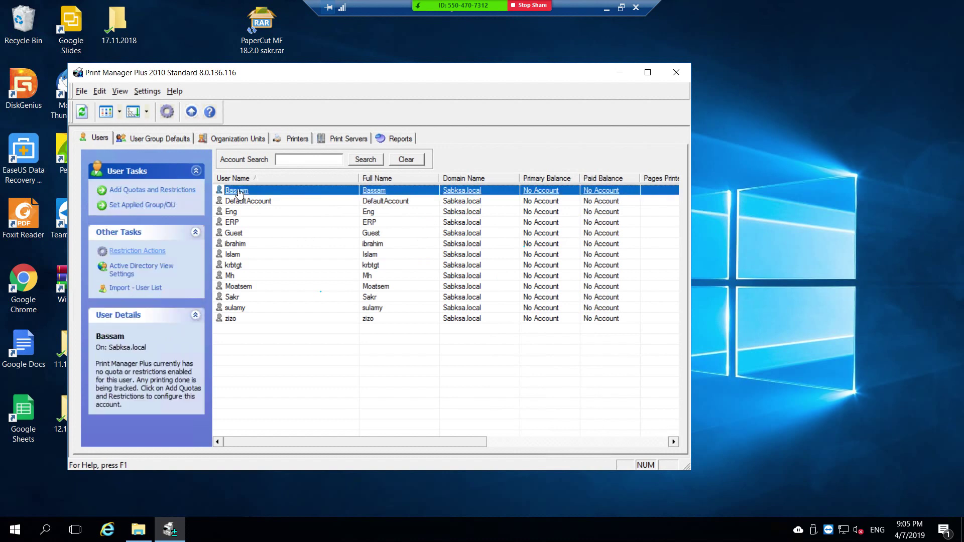
double_click(239, 194)
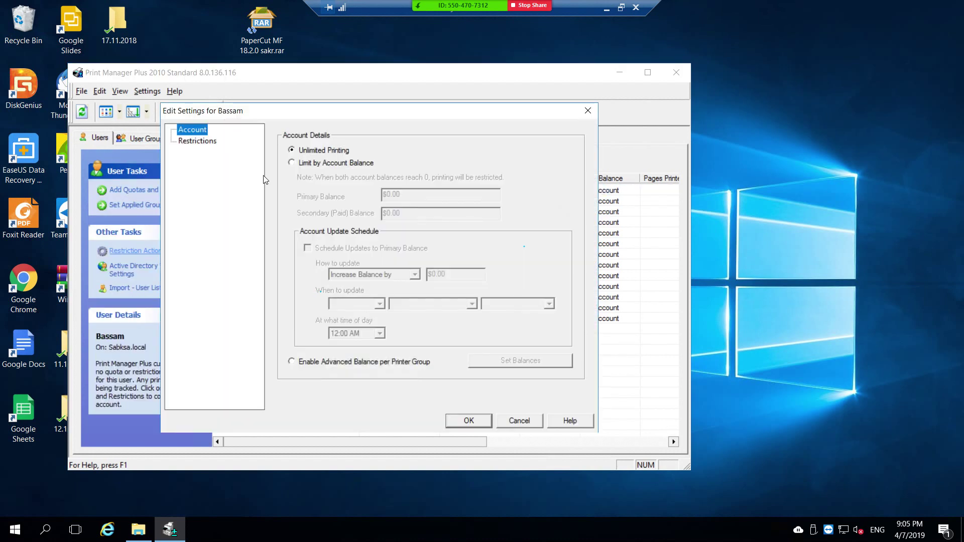
click(315, 168)
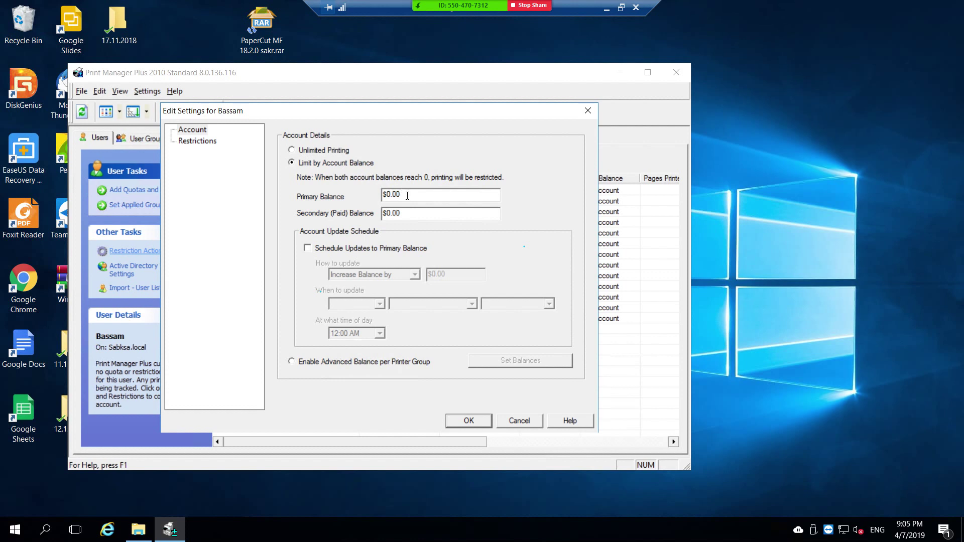
Step: Set the user's primary balance to $0.10
drag(402, 194, 366, 199)
text(10)
key(BackSpace)
key(BackSpace)
text(0)
key(Right)
key(Right)
key(Right)
key(Right)
key(Right)
key(Right)
text(1)
key(BackSpace)
text(0)
key(Right)
text(1)
double_click(407, 197)
click(409, 198)
double_click(410, 198)
double_click(432, 219)
Step: Enable scheduled updates to the primary balance with an update amount of $0.10
click(335, 251)
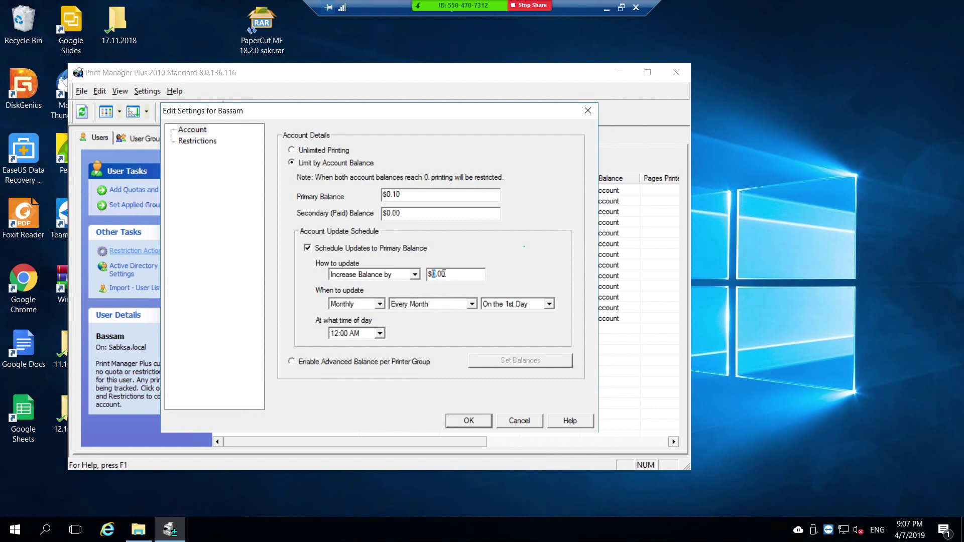
key(Right)
key(BackSpace)
text(10)
key(BackSpace)
key(BackSpace)
text(0)
text(10)
Step: Compare the two balance update methods and set the schedule to Reset Balance to
click(417, 274)
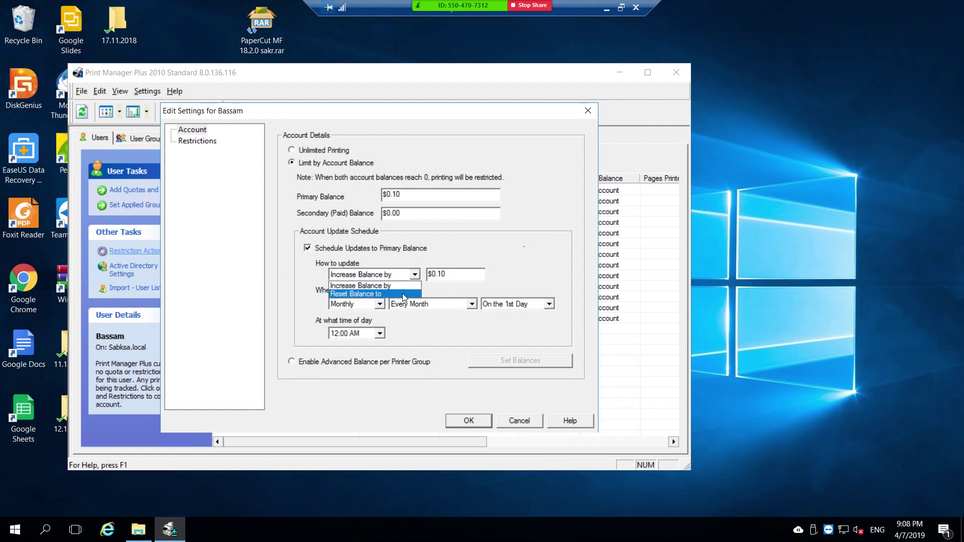
click(402, 293)
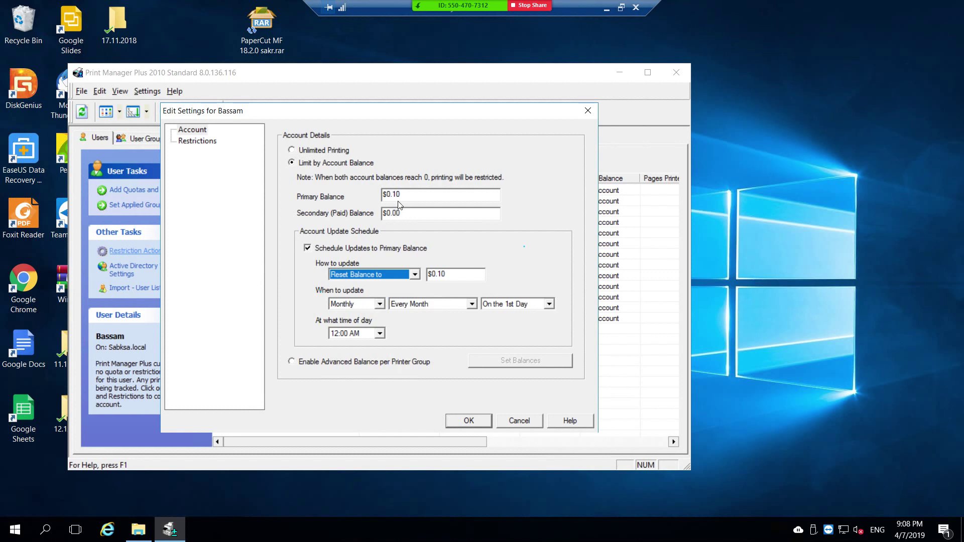
click(415, 274)
click(392, 287)
click(417, 278)
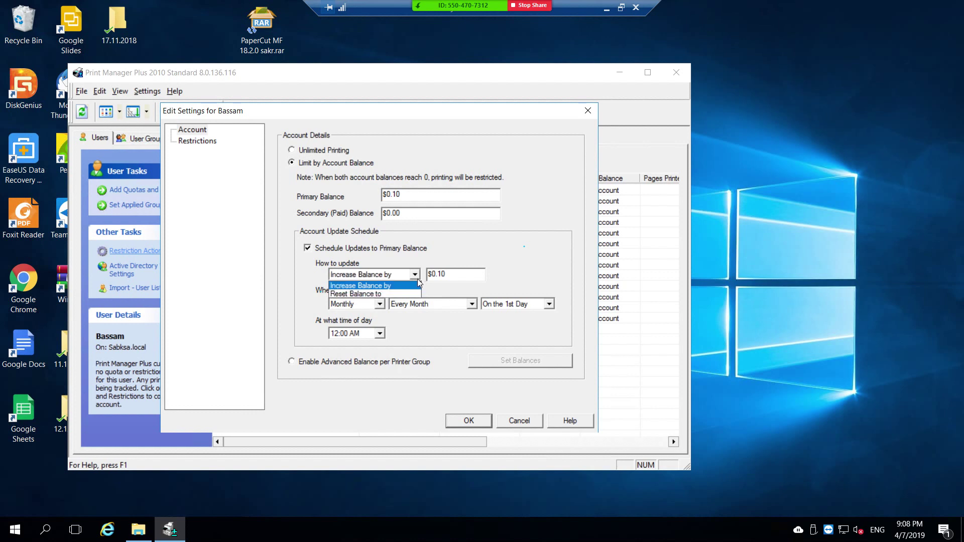
click(389, 293)
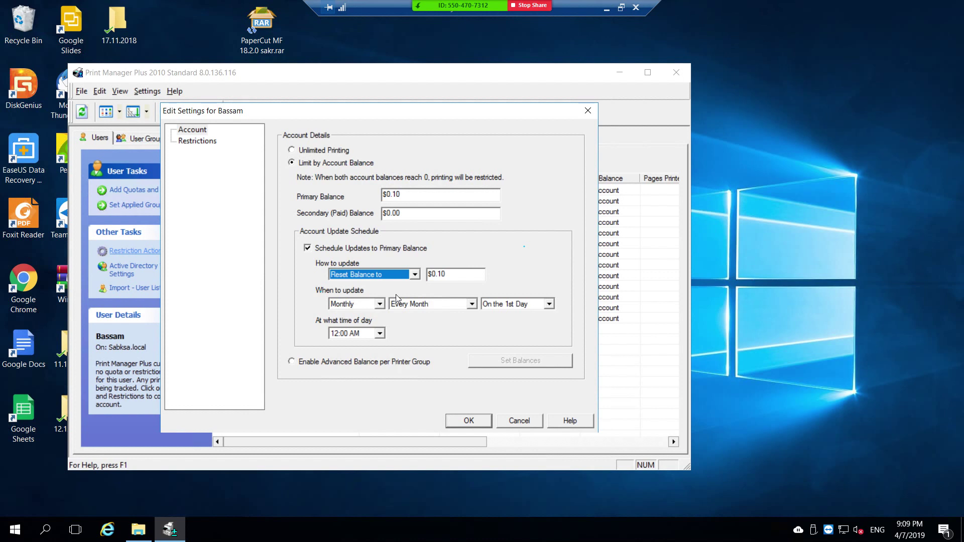
Step: Try advanced balances per printer group with a limit for the admins group, cancel the quotas, and return to Limit by Account Balance
click(350, 369)
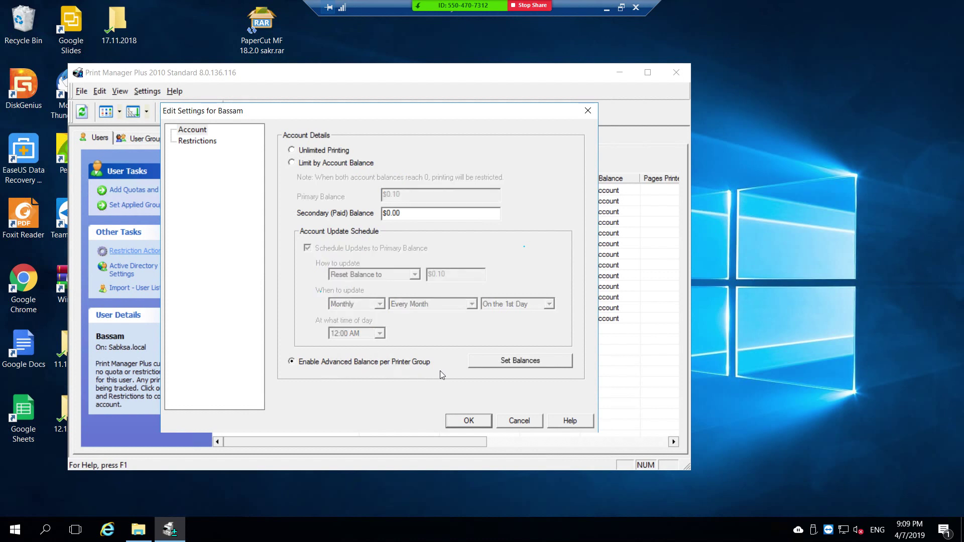
click(492, 362)
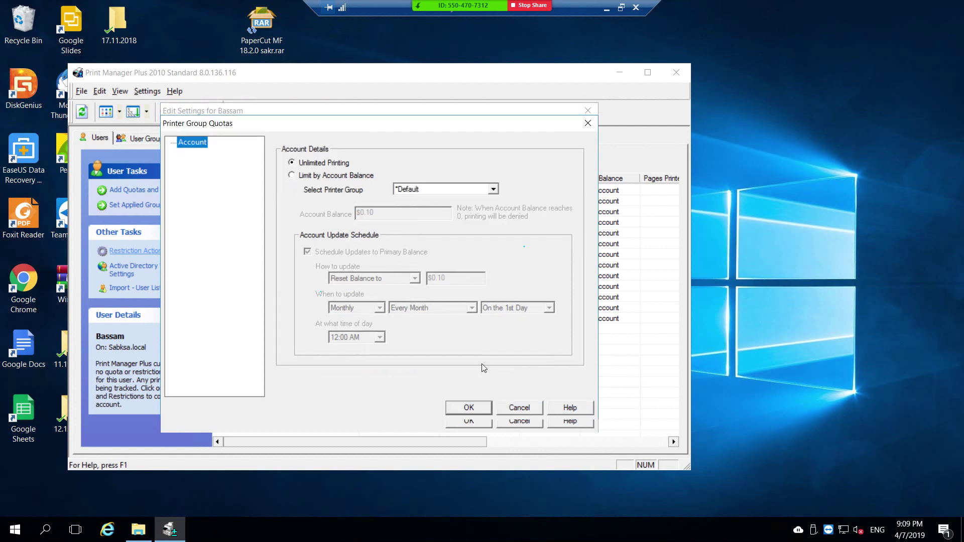
click(493, 189)
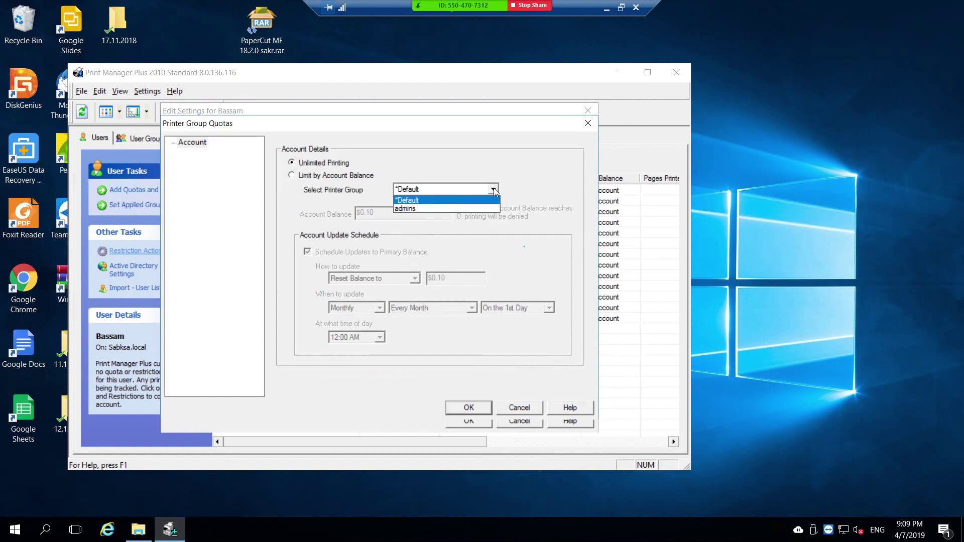
click(466, 204)
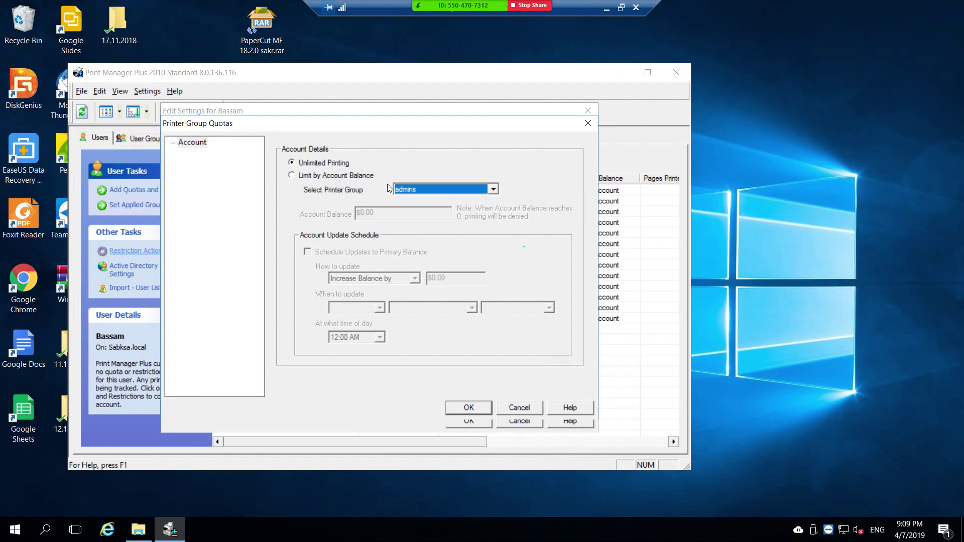
click(359, 179)
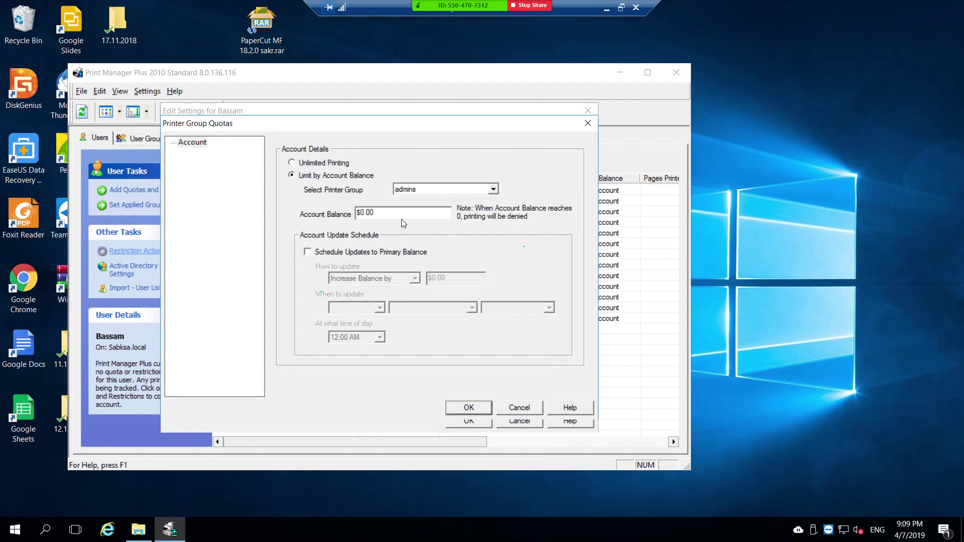
drag(376, 213, 370, 216)
click(519, 407)
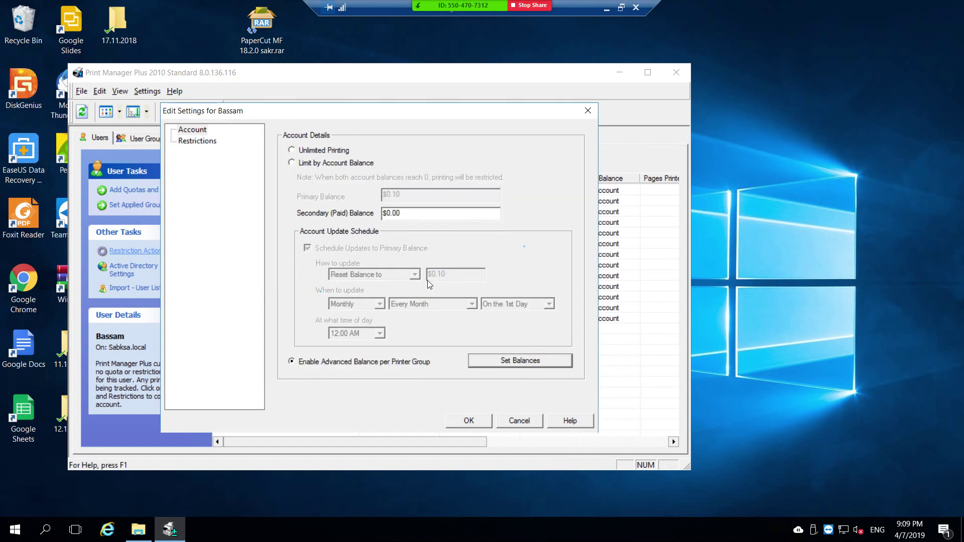
click(297, 163)
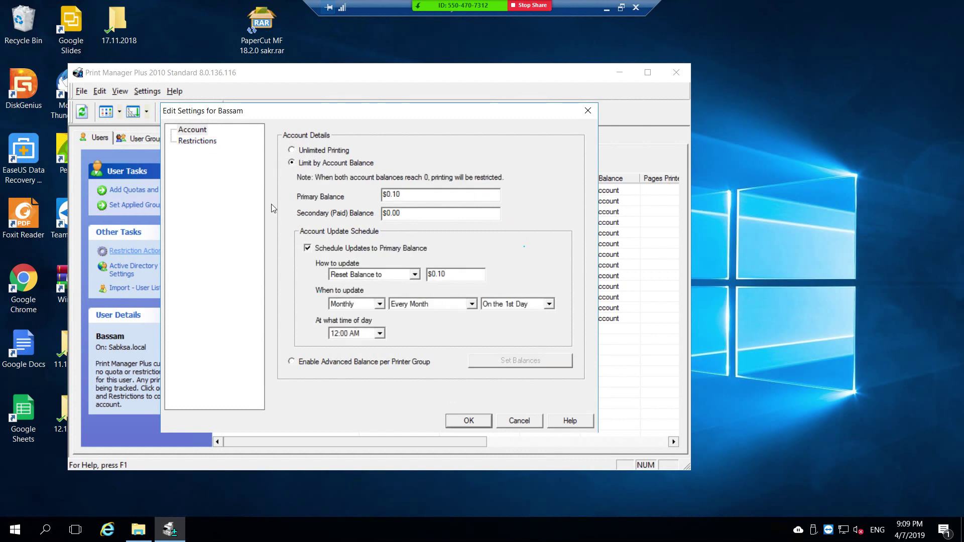
Step: In the user's restrictions, deny printing for print jobs over 10 total pages
click(194, 144)
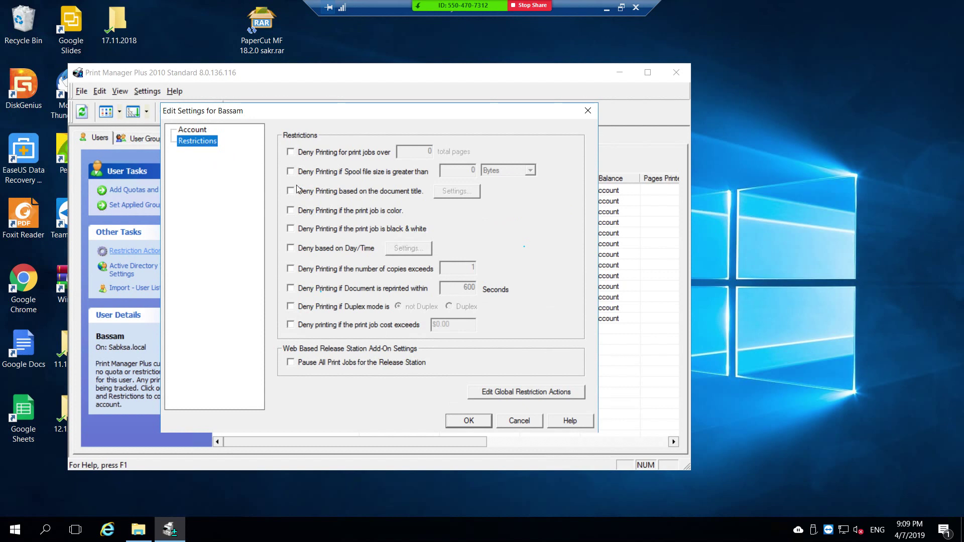
click(329, 153)
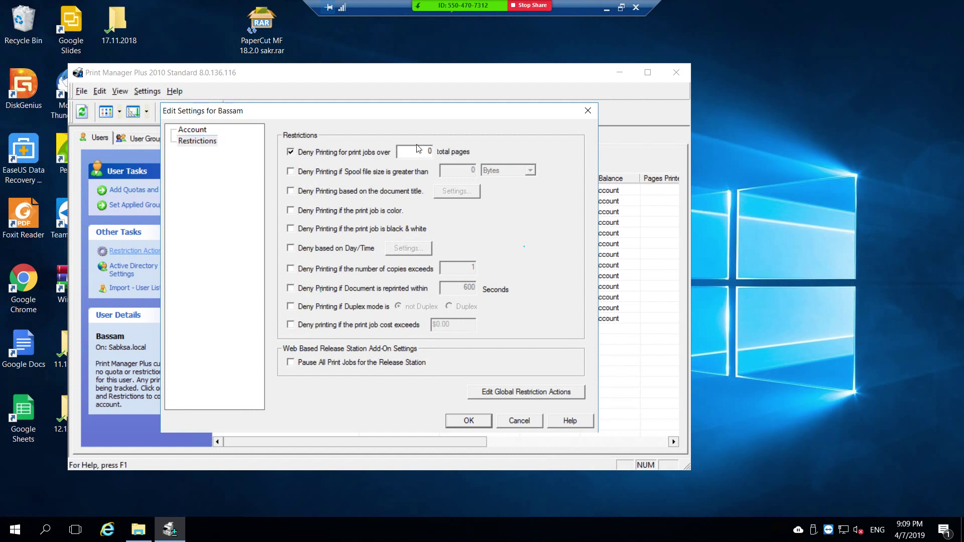
drag(427, 152, 446, 156)
text(10)
Step: Deny printing if the spool file size is greater than 30 megabytes
click(351, 174)
click(530, 171)
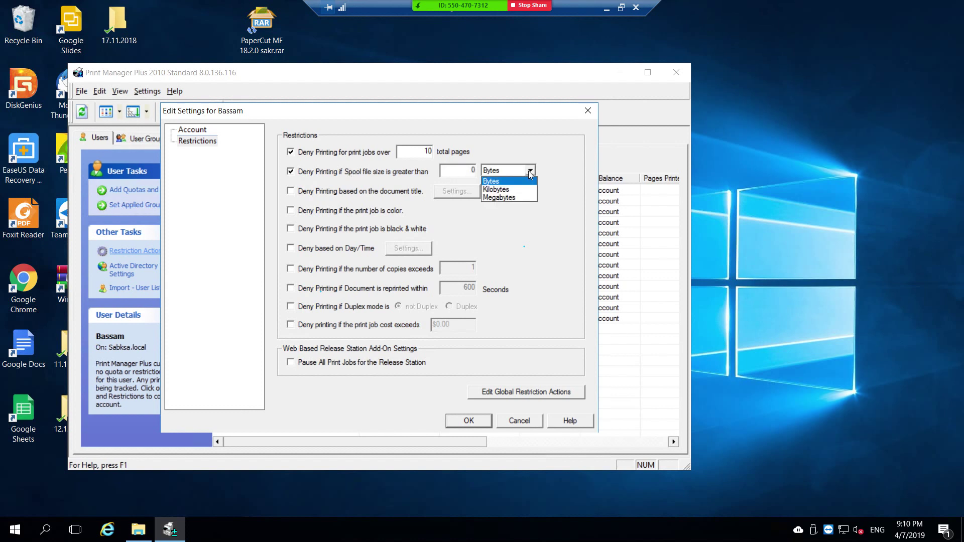
click(507, 197)
double_click(471, 171)
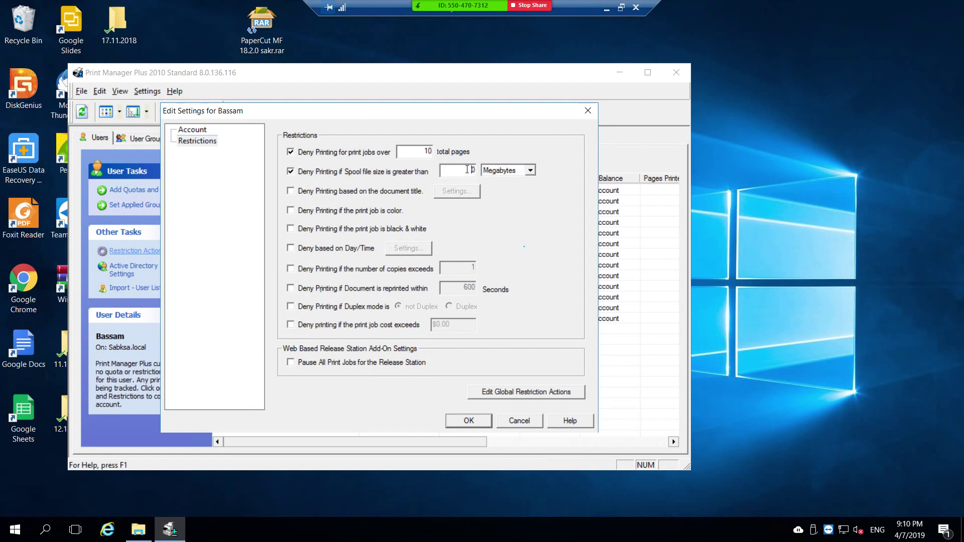
text(30)
Step: Deny printing based on the document title, adding "study" as a blocked search string
click(327, 198)
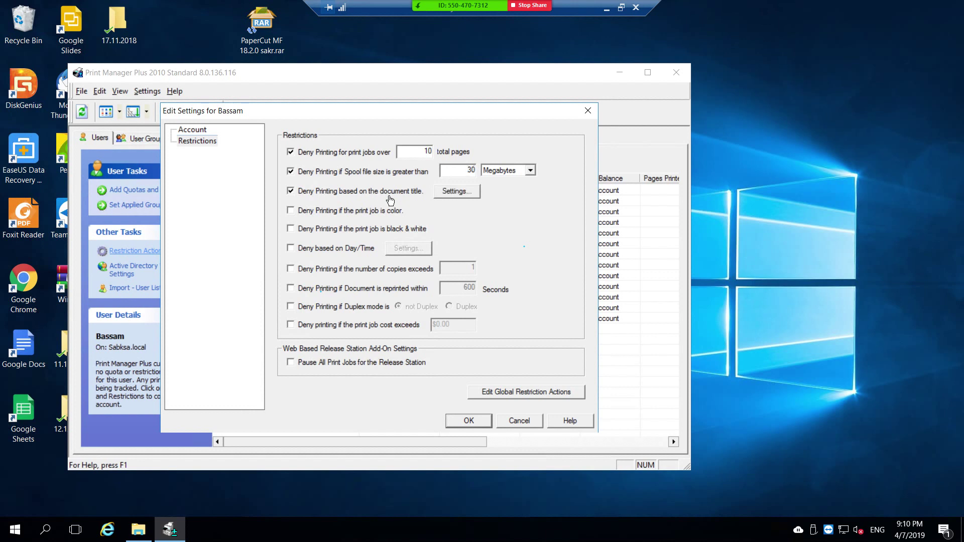
click(450, 195)
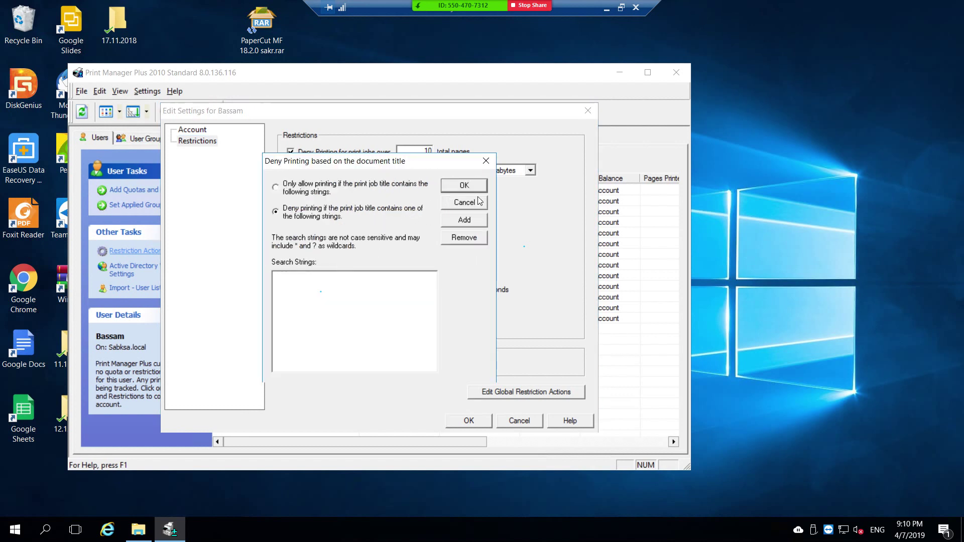
click(464, 221)
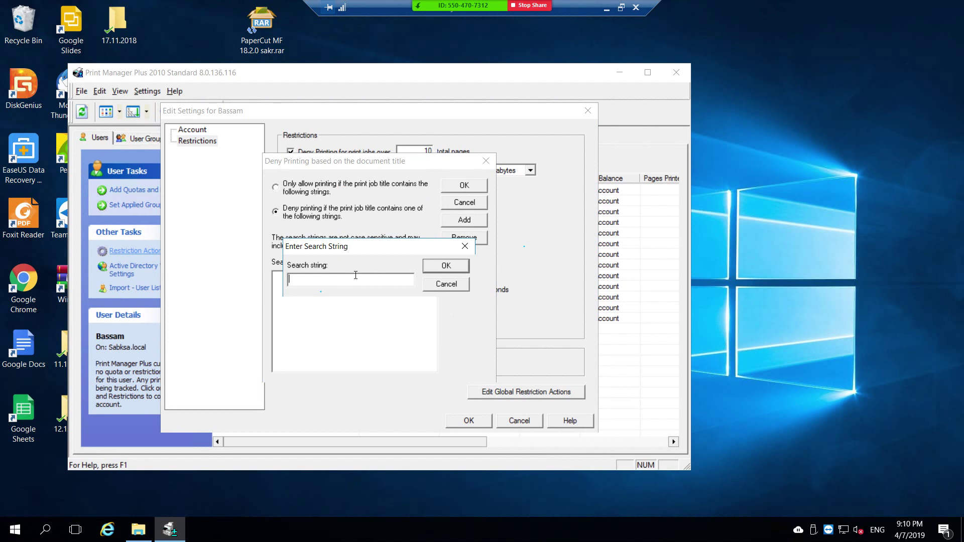
text(study)
click(436, 267)
click(465, 186)
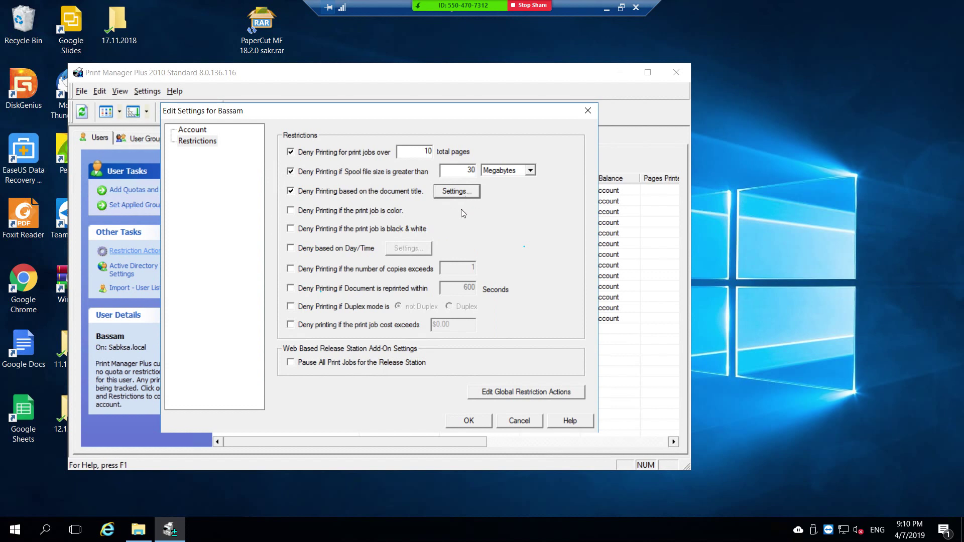
Step: Deny printing of color jobs, leaving the black & white restriction off after trying it
click(393, 216)
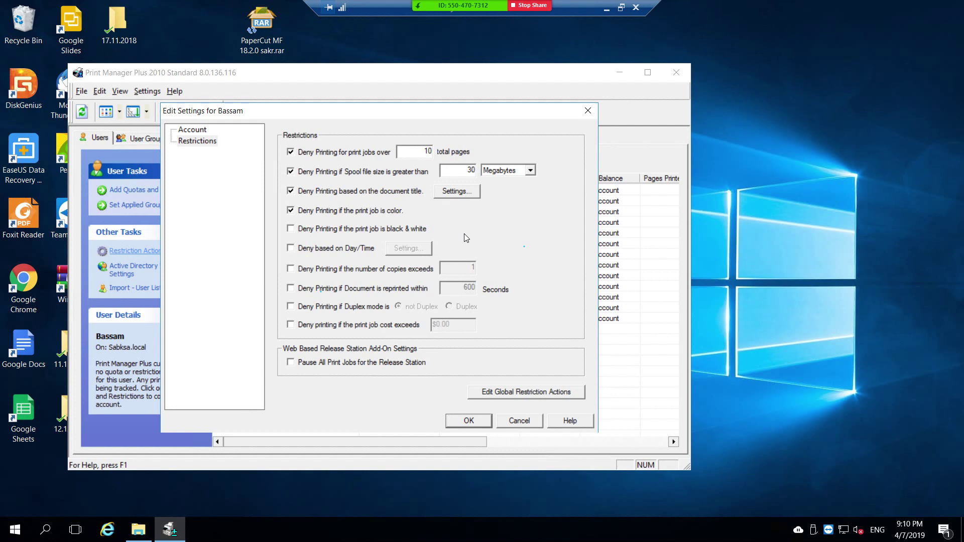
click(378, 232)
click(291, 230)
Step: Enable the day/time restriction and set Friday and Saturday as the allowed days
click(320, 253)
click(412, 250)
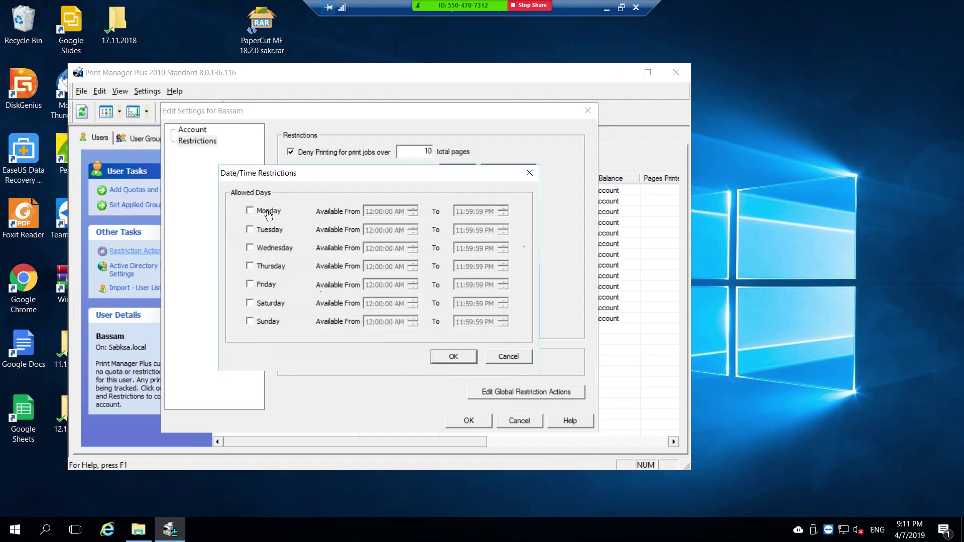
click(268, 211)
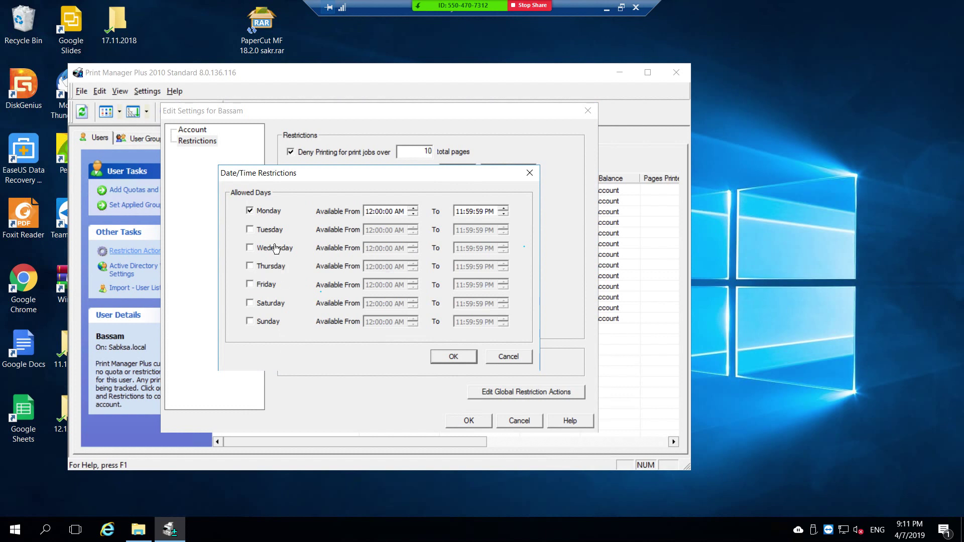
click(251, 213)
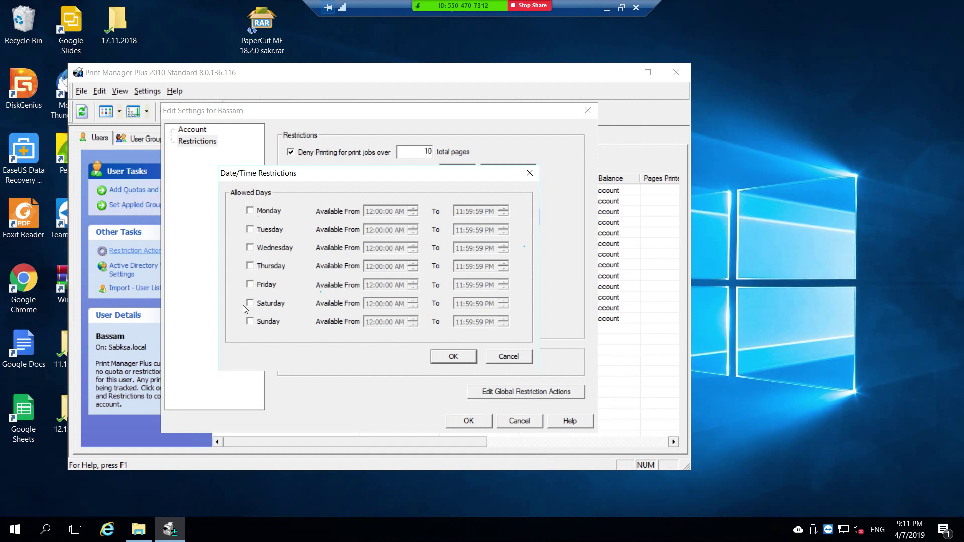
click(249, 284)
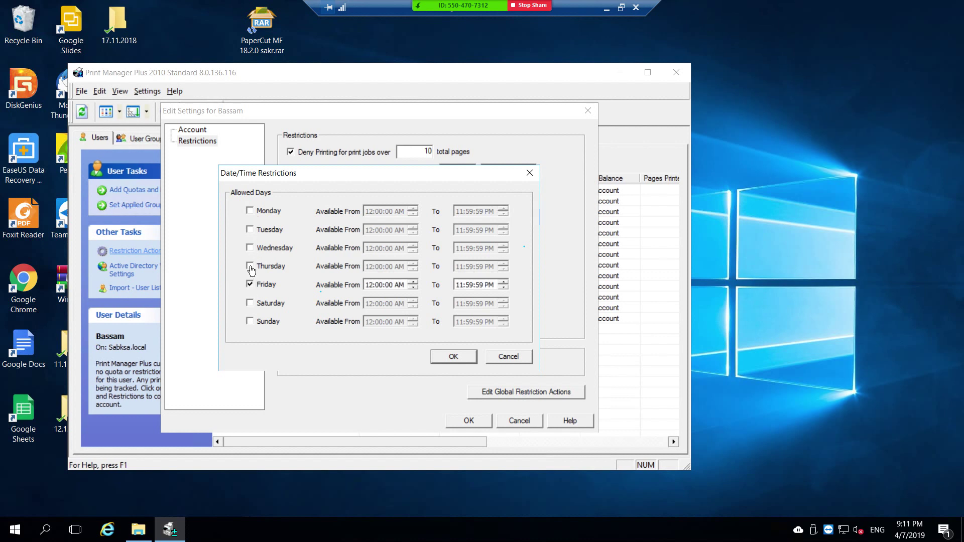
click(251, 304)
click(251, 303)
click(250, 303)
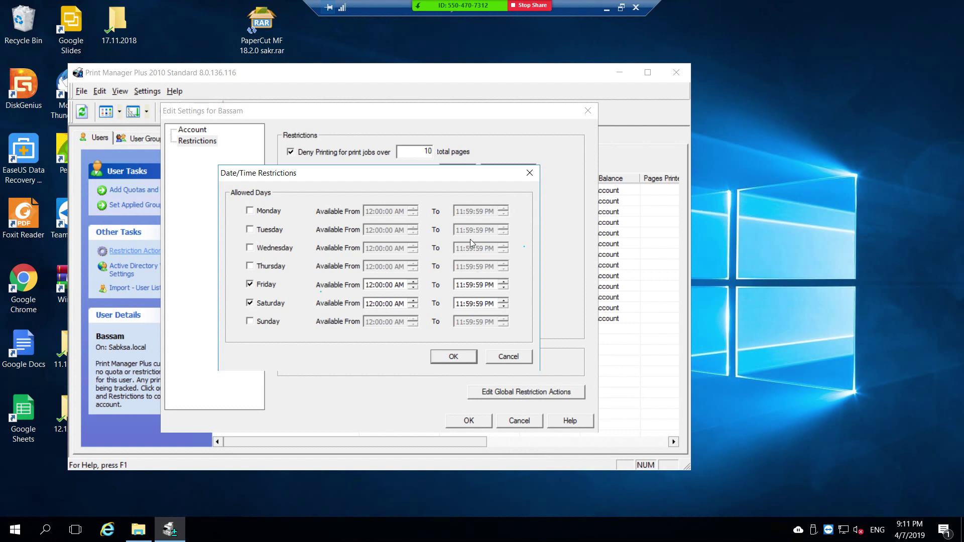
click(451, 358)
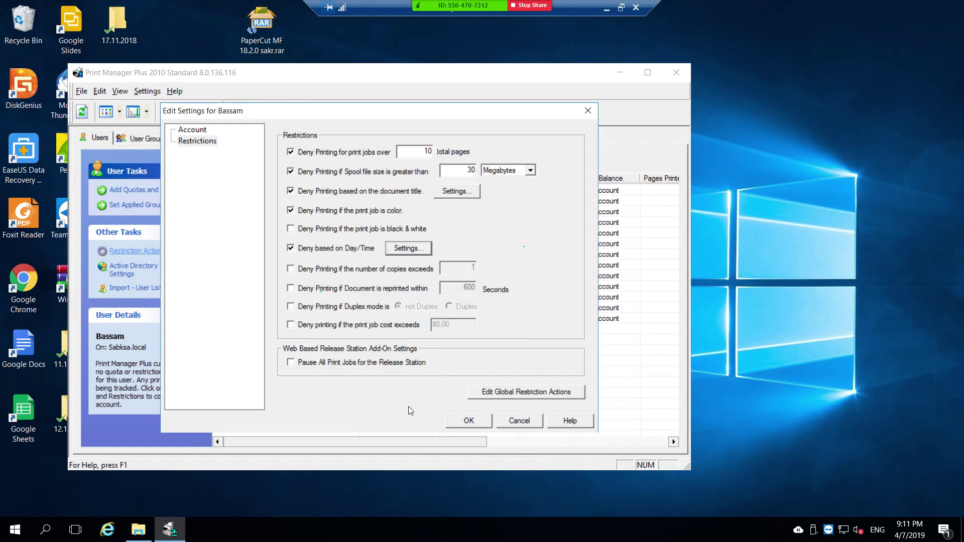
Step: Deny printing when the number of copies exceeds 2 or a document is reprinted within 100000 seconds
click(294, 270)
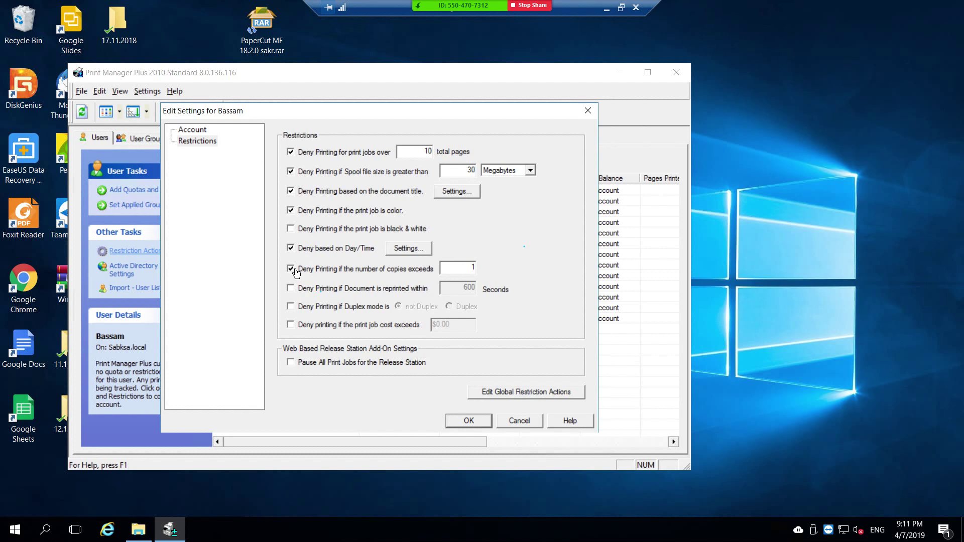
double_click(471, 267)
text(4)
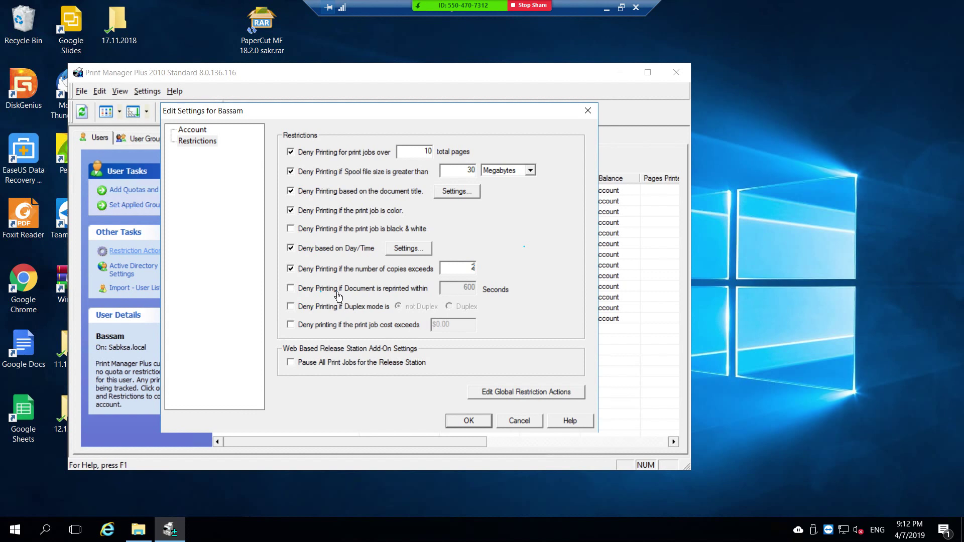
click(308, 294)
drag(462, 288, 472, 289)
text(100000)
Step: Deny printing when the duplex mode is not Duplex and enable the restriction on print job cost
click(321, 308)
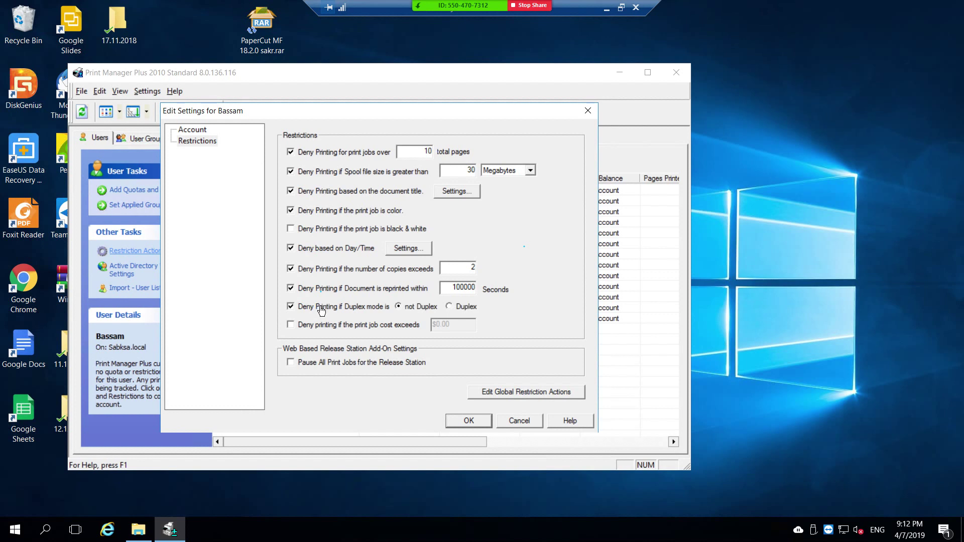
click(450, 308)
click(397, 307)
click(350, 327)
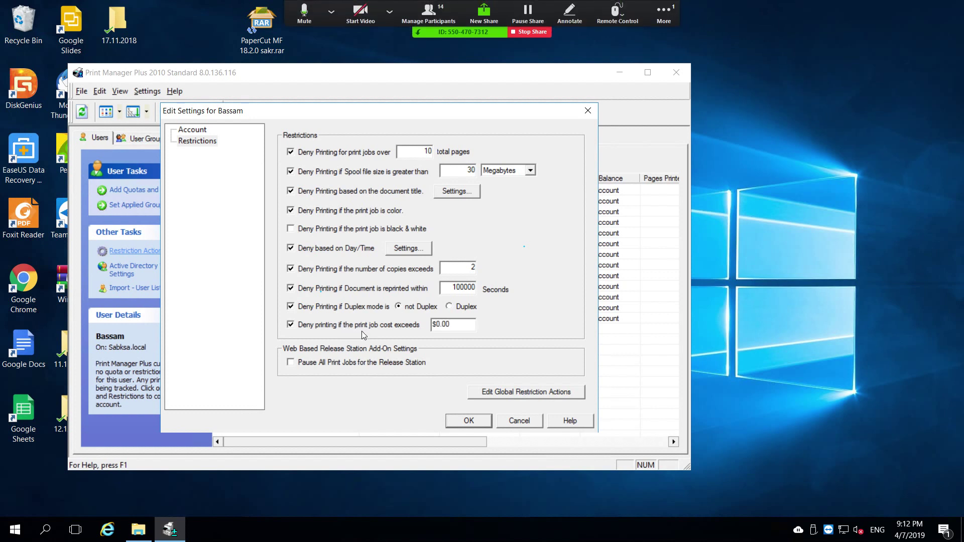
Step: Set the maximum allowed print job cost to $0.20 and pause all print jobs for the release station
drag(443, 327, 466, 328)
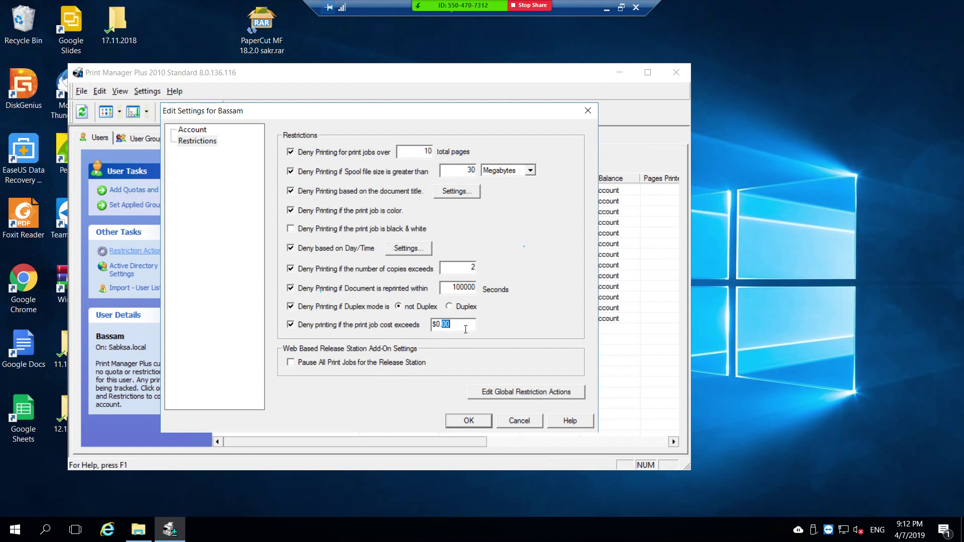
key(Left)
text(5)
key(BackSpace)
key(BackSpace)
text(10)
key(BackSpace)
key(BackSpace)
text(5)
double_click(457, 325)
text(0.20)
click(291, 365)
drag(485, 112, 473, 102)
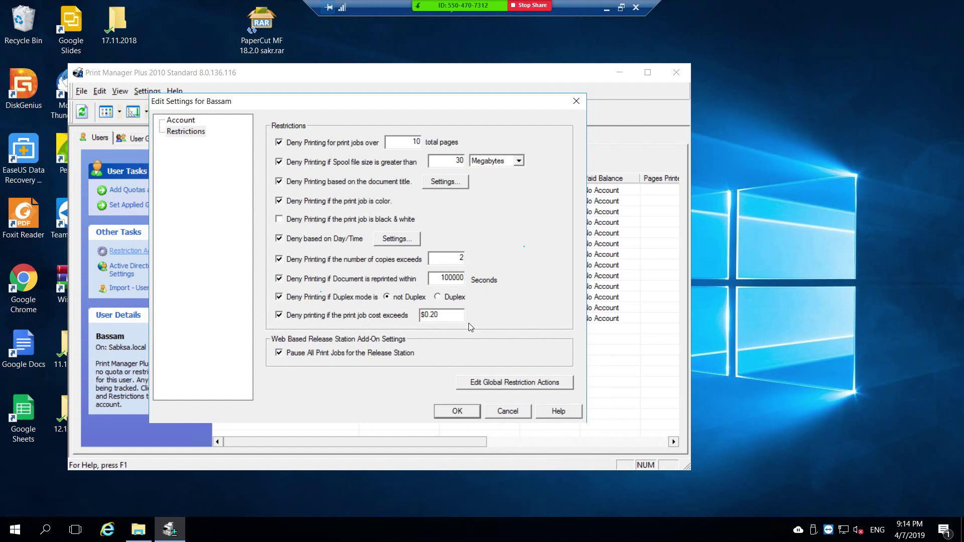
Step: In the global restriction actions, replace the pop-up message for exceeding the page count with "مش كفايه كده"
click(475, 381)
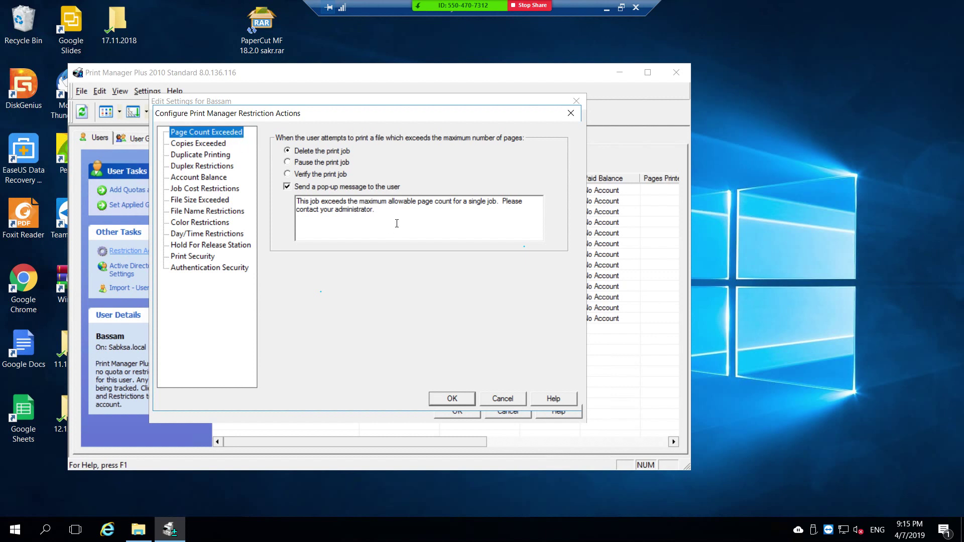
drag(397, 223, 285, 201)
key(BackSpace)
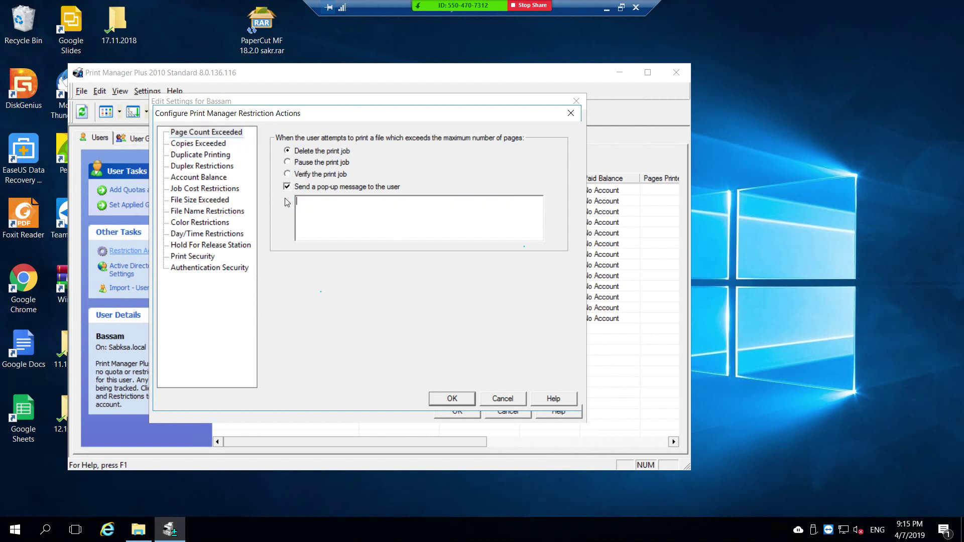
key(alt+shift)
text(جري ايه يا عنيا)
key(Return)
key(BackSpace)
key(BackSpace)
key(BackSpace)
key(BackSpace)
key(BackSpace)
key(BackSpace)
key(BackSpace)
key(BackSpace)
key(BackSpace)
key(BackSpace)
key(BackSpace)
key(BackSpace)
key(BackSpace)
key(BackSpace)
key(BackSpace)
key(BackSpace)
text(مش كفايه كده)
Step: Review the restriction actions and pop-up messages for copies, duplex, job cost, file size, color, day/time, release station and authentication security
click(211, 145)
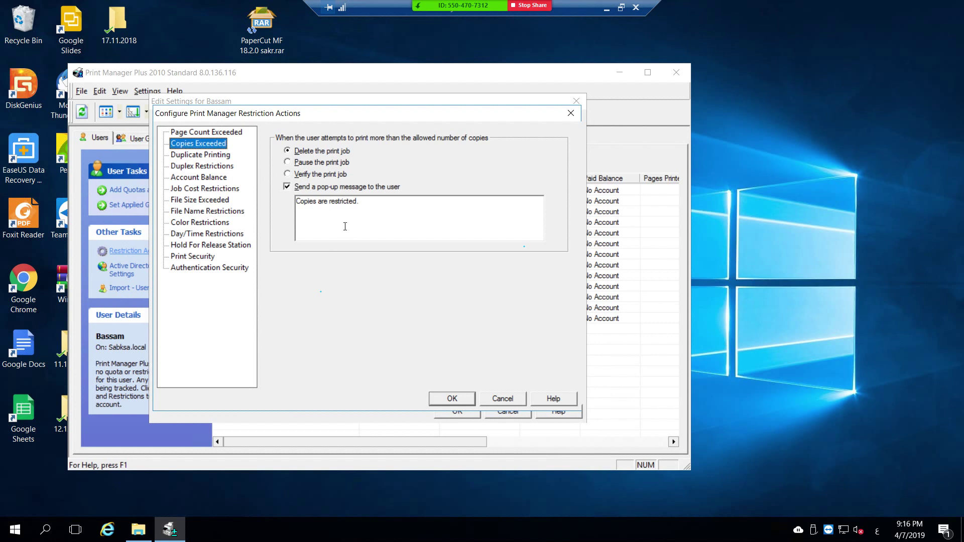
click(197, 168)
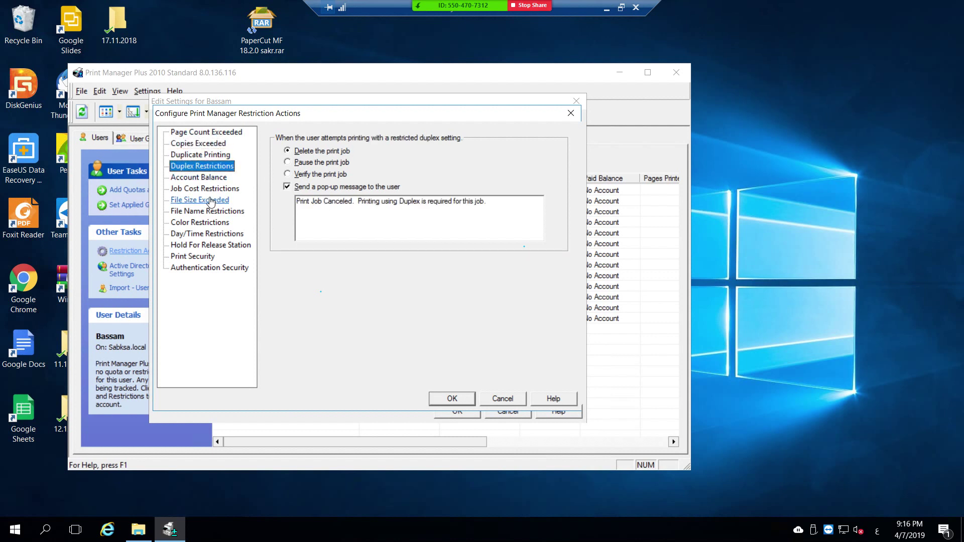
click(211, 190)
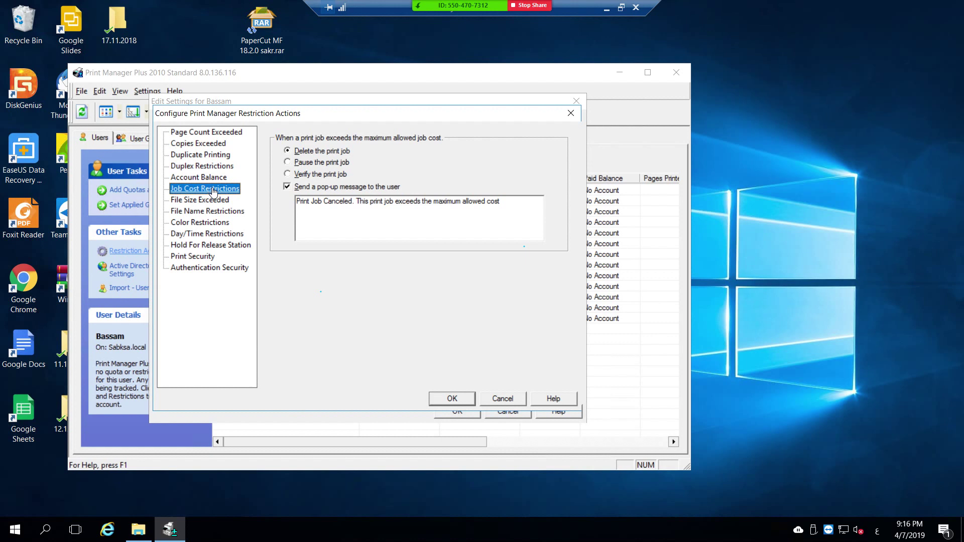
click(213, 201)
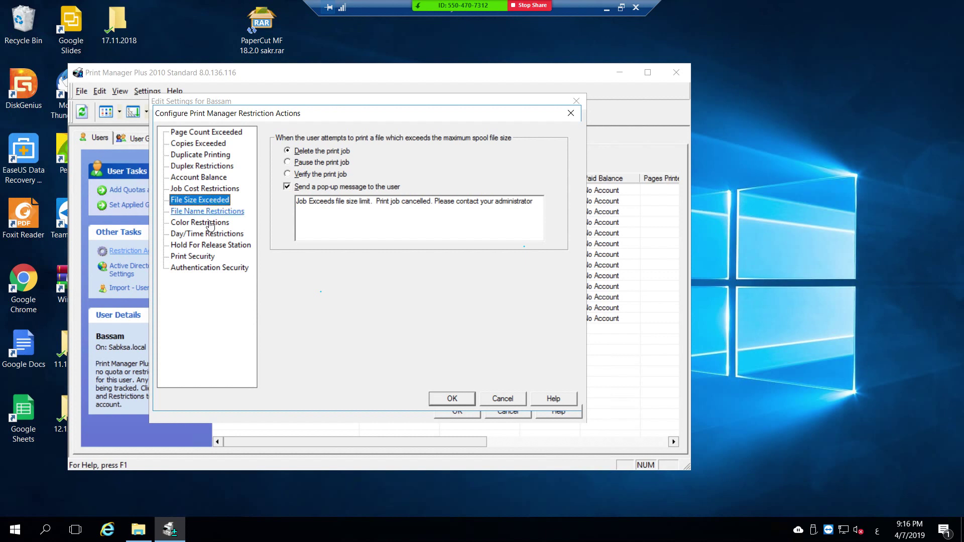
click(209, 224)
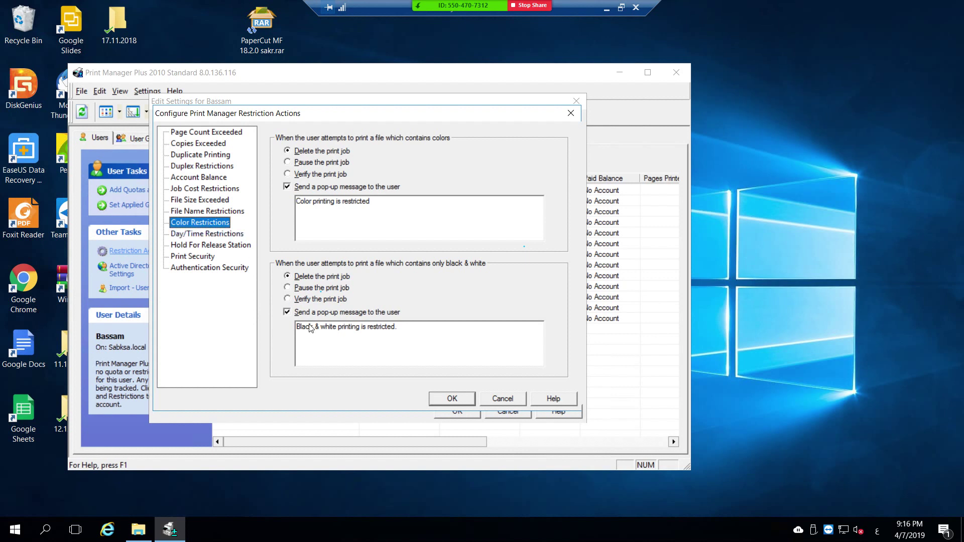
click(189, 234)
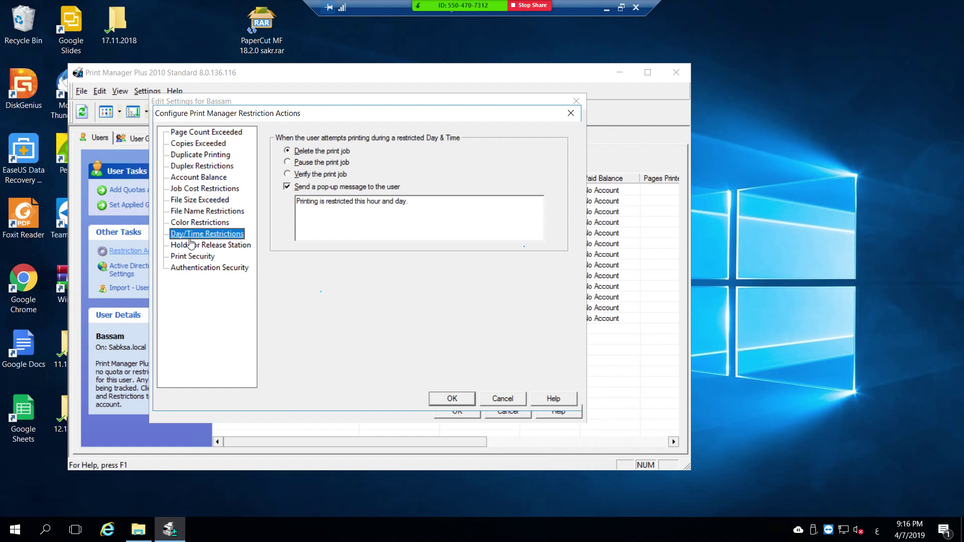
click(241, 250)
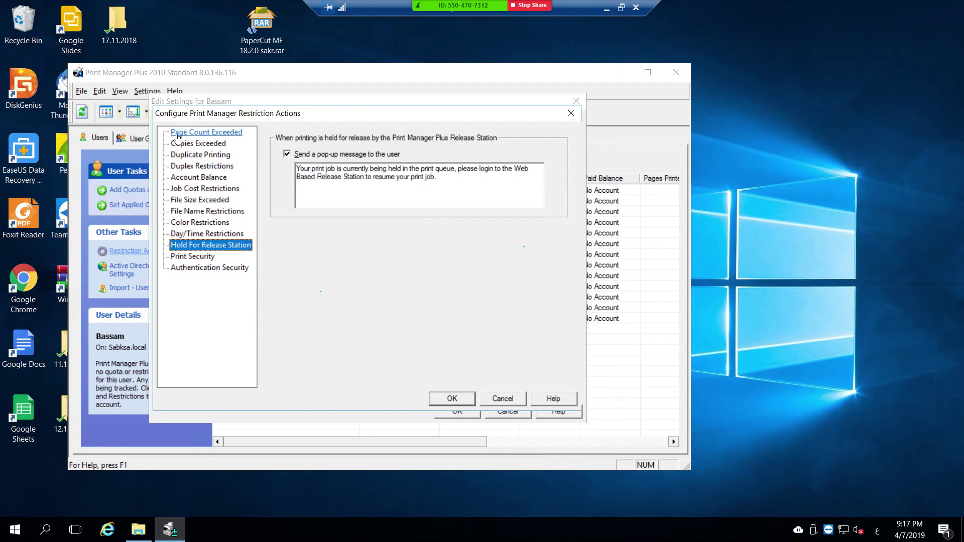
click(191, 257)
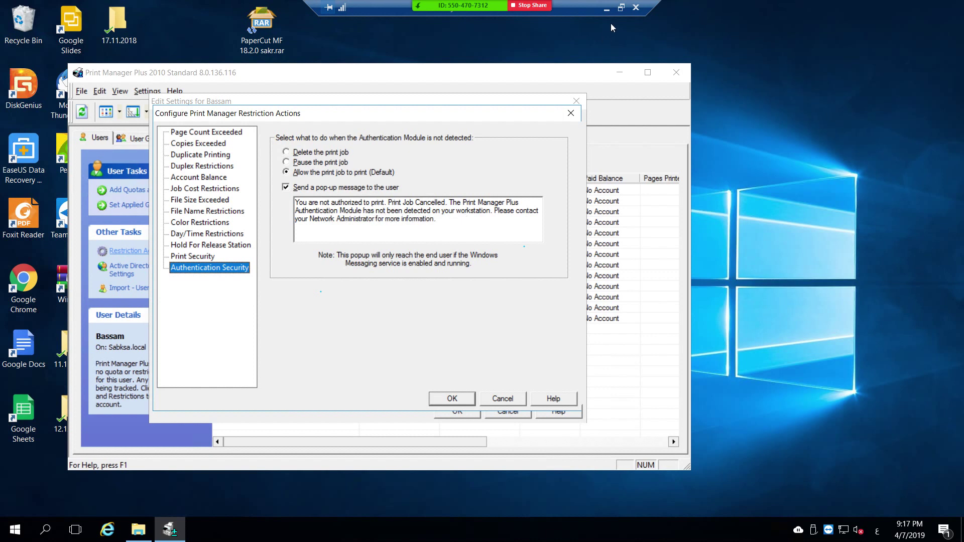
Step: Check the Print Manager Plus authentication notification and client installer on the local desktop, and return to the remote server
click(607, 8)
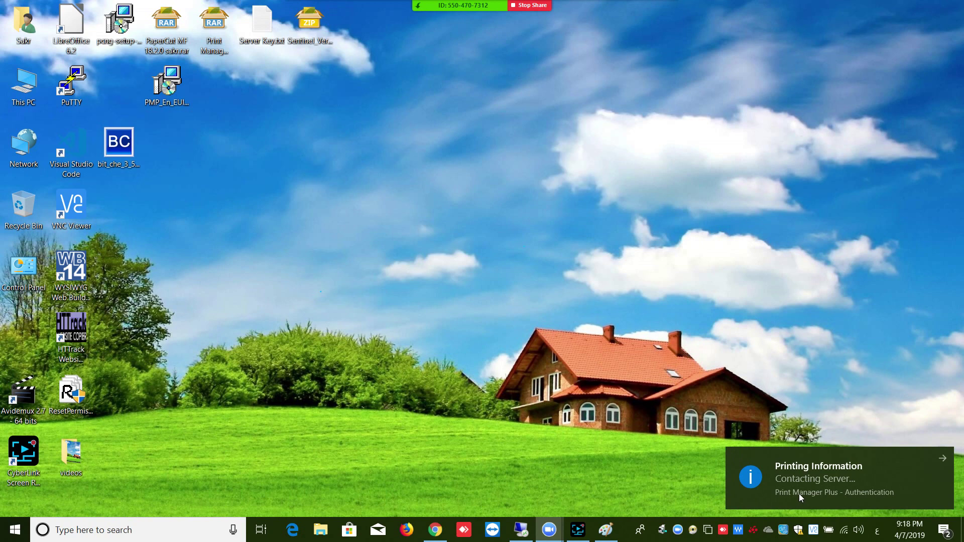
click(811, 479)
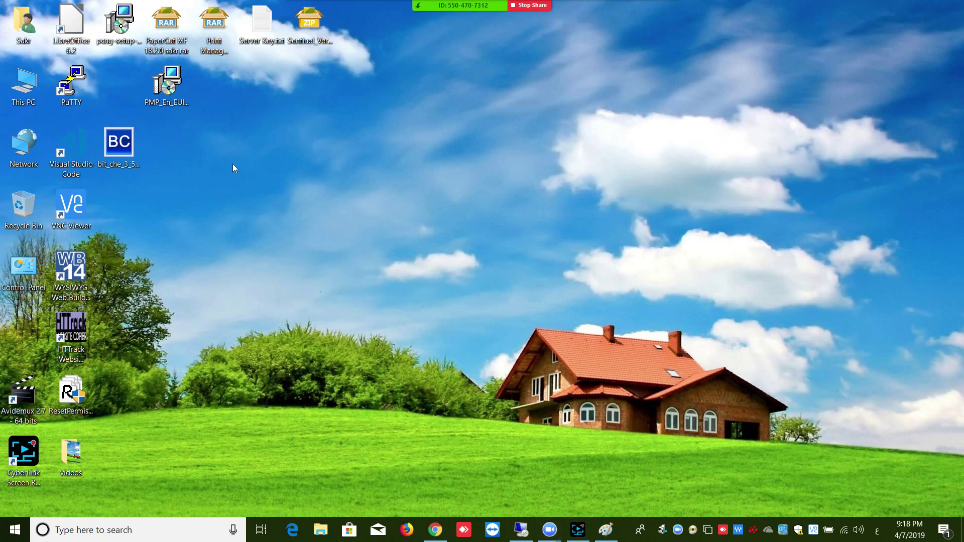
click(167, 84)
click(521, 530)
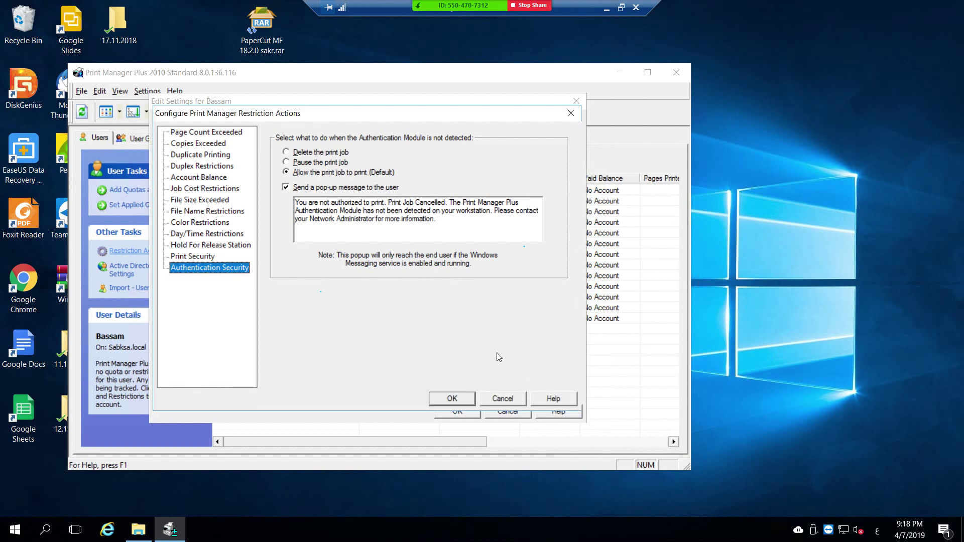
Step: Save the global restriction actions and the selected user's restriction settings
click(452, 398)
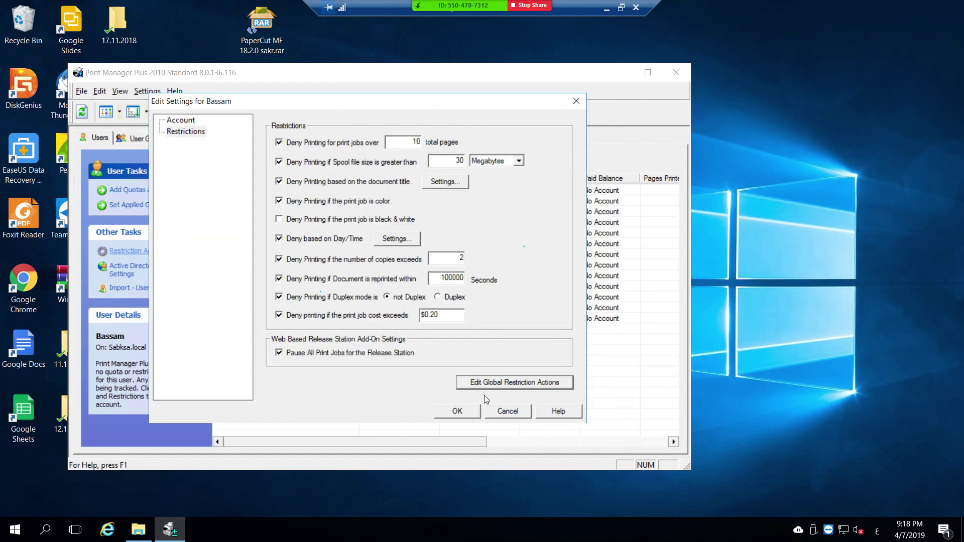
click(457, 412)
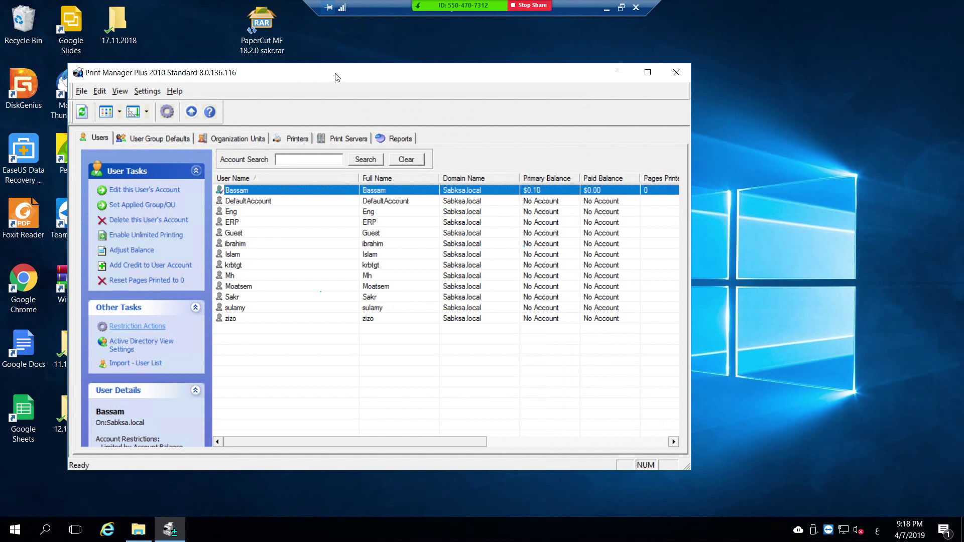
Step: Recheck the pop-up message for exceeding the page count without making changes, and close Print Manager Plus
click(168, 113)
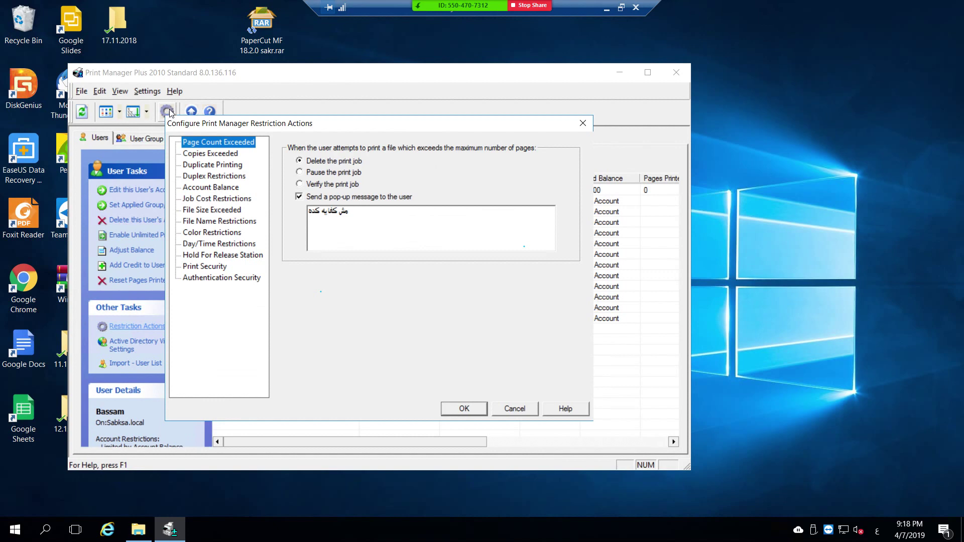
click(517, 413)
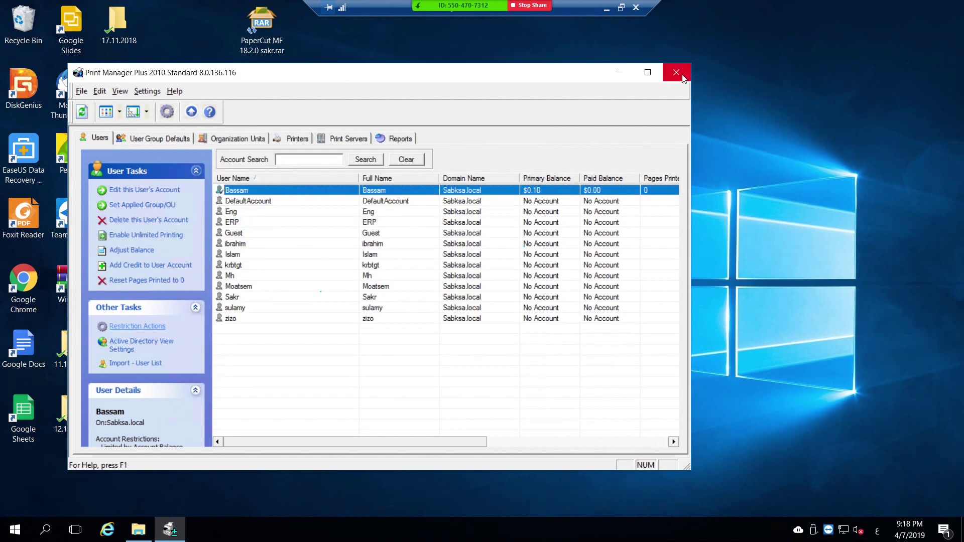
click(678, 74)
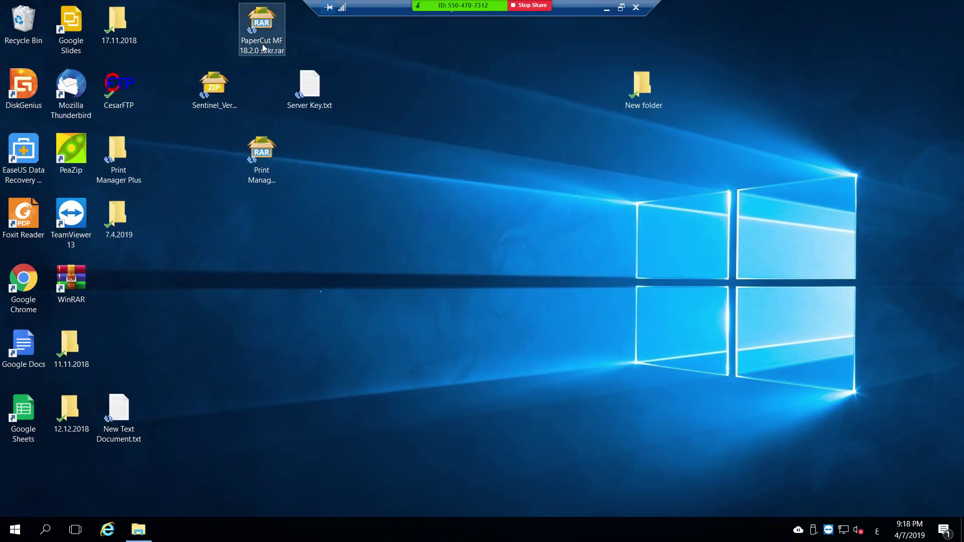
Step: Inspect the PaperCut MF, Sentinel and Print Manager Plus archives on the remote desktop
click(263, 47)
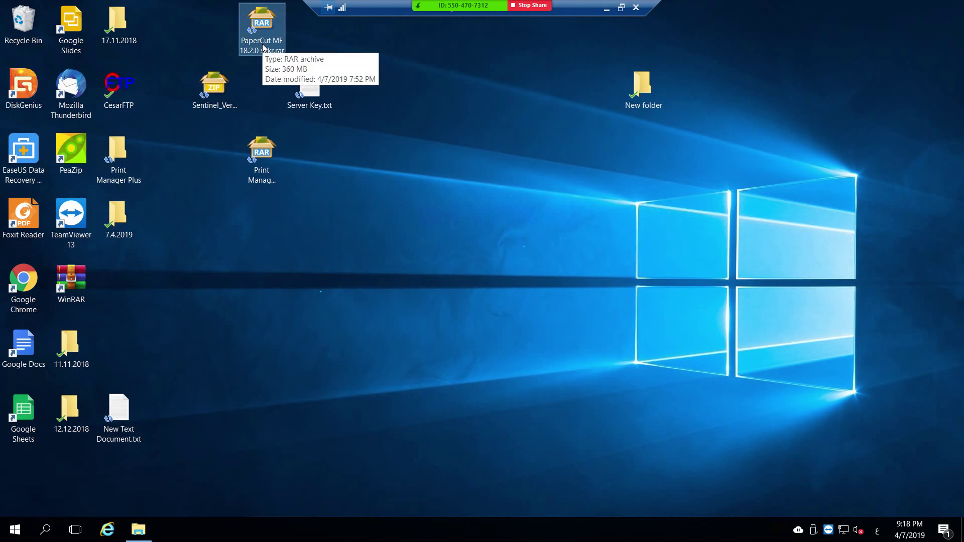
click(214, 86)
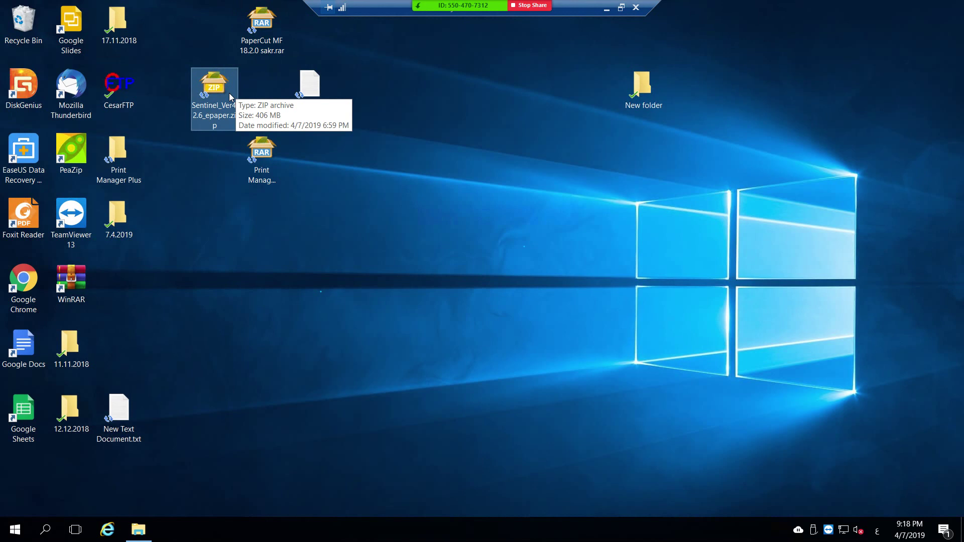
click(268, 42)
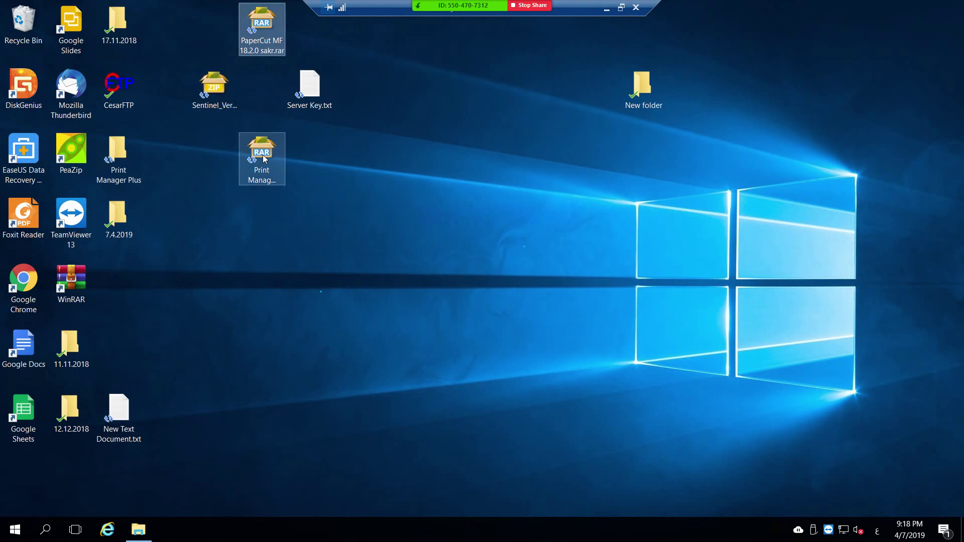
click(264, 158)
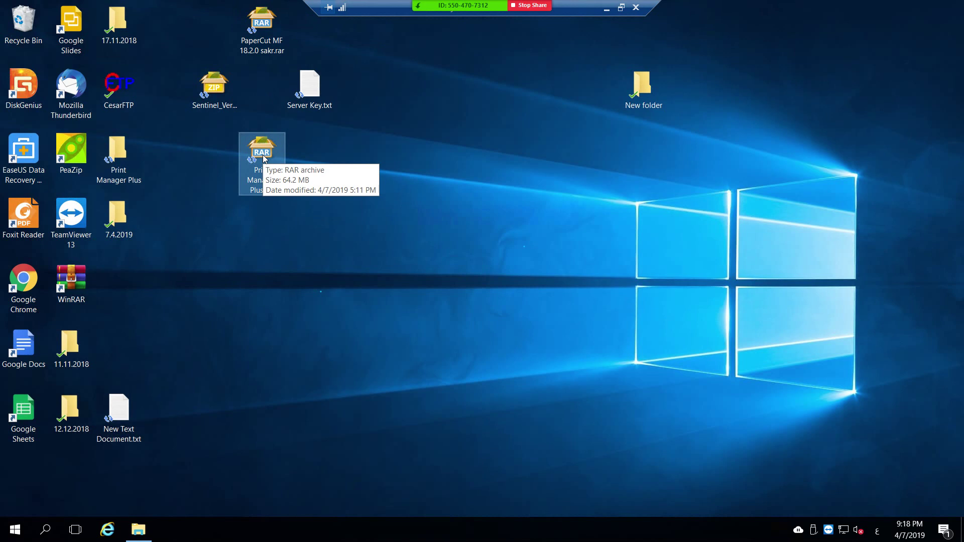
click(515, 82)
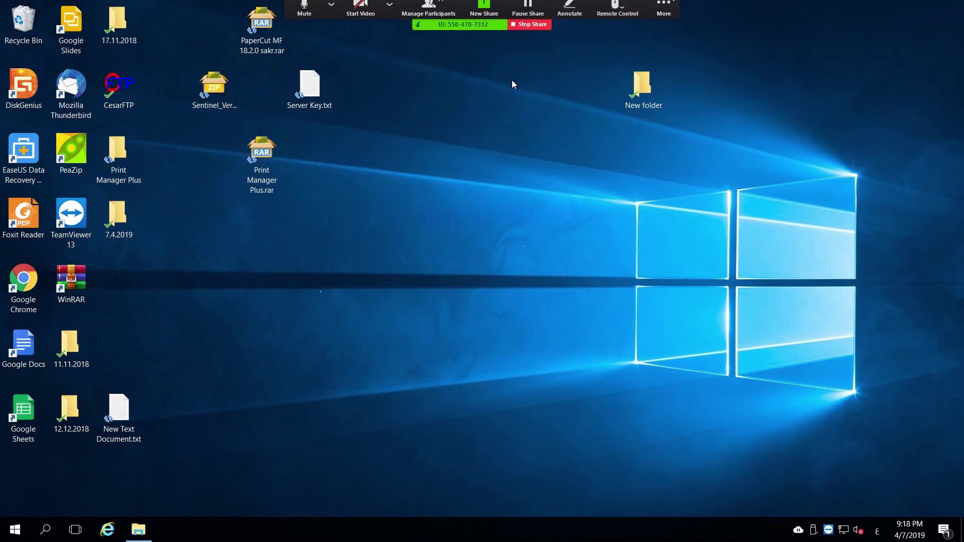
click(606, 9)
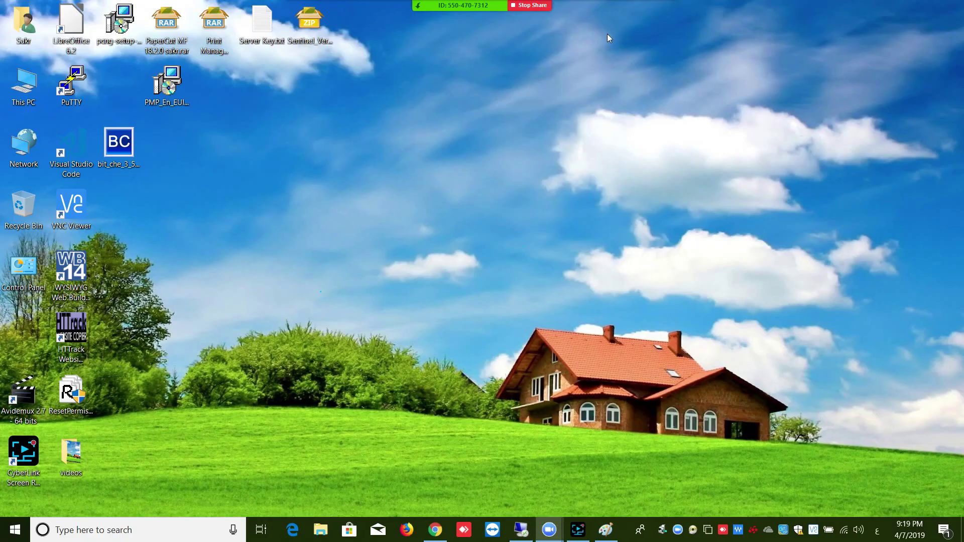
click(577, 530)
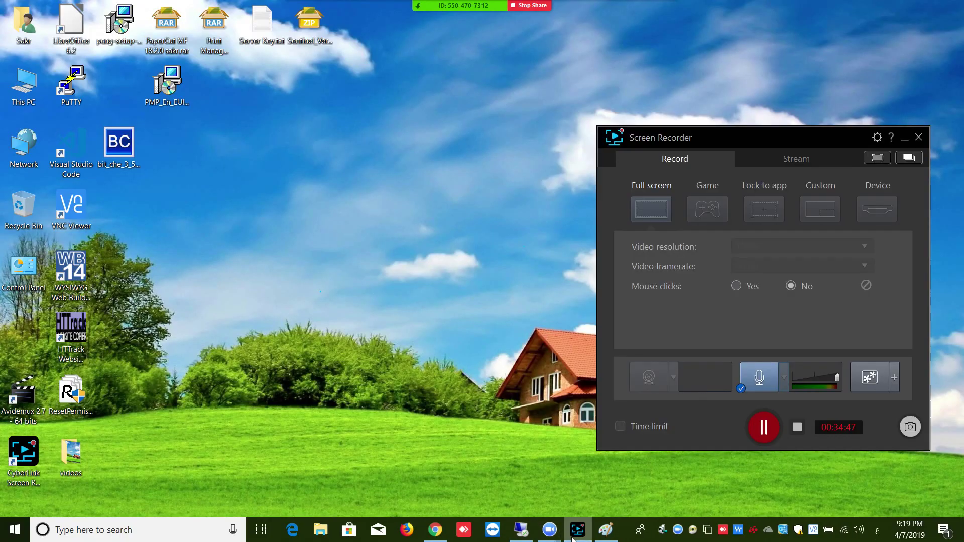